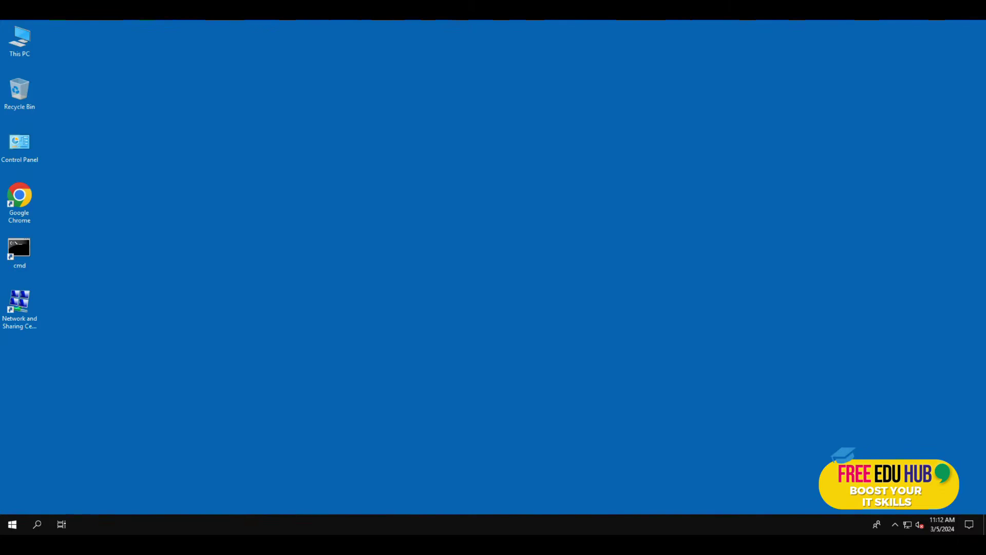
Open Server Manager to its Dashboard listing the AD DS, DNS and File and Storage Services roles
click(314, 196)
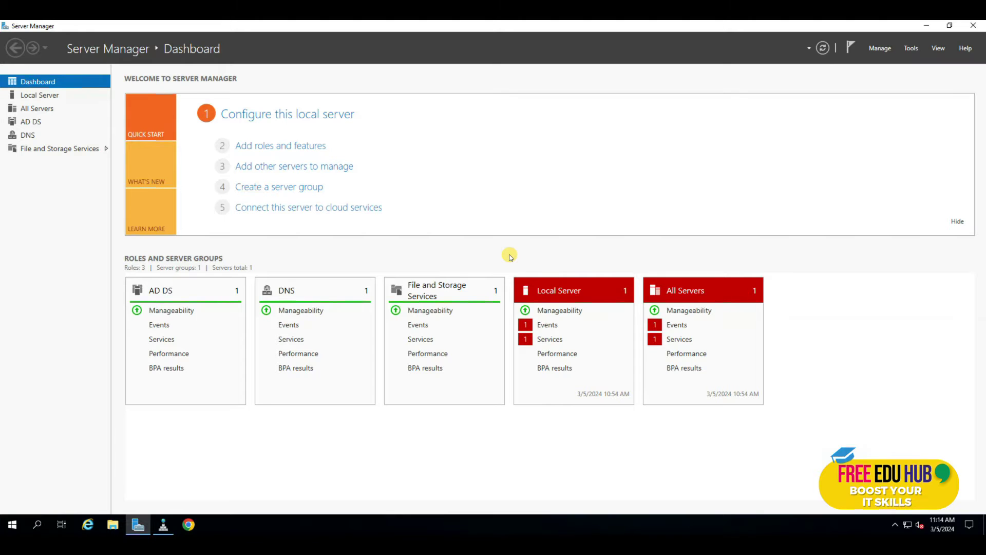
Launch an Administrator Command Prompt at the C:\Users\Administrator prompt
click(278, 206)
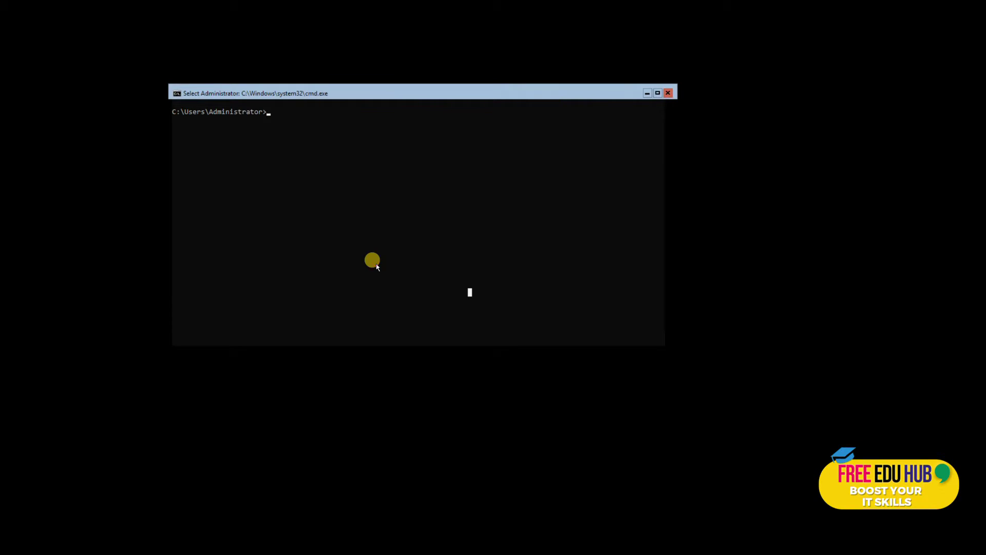
click(376, 266)
Ping 8.8.8.8 to confirm connectivity, stopping it after three replies
click(338, 160)
text(ping 8.8.8.8)
key(Return)
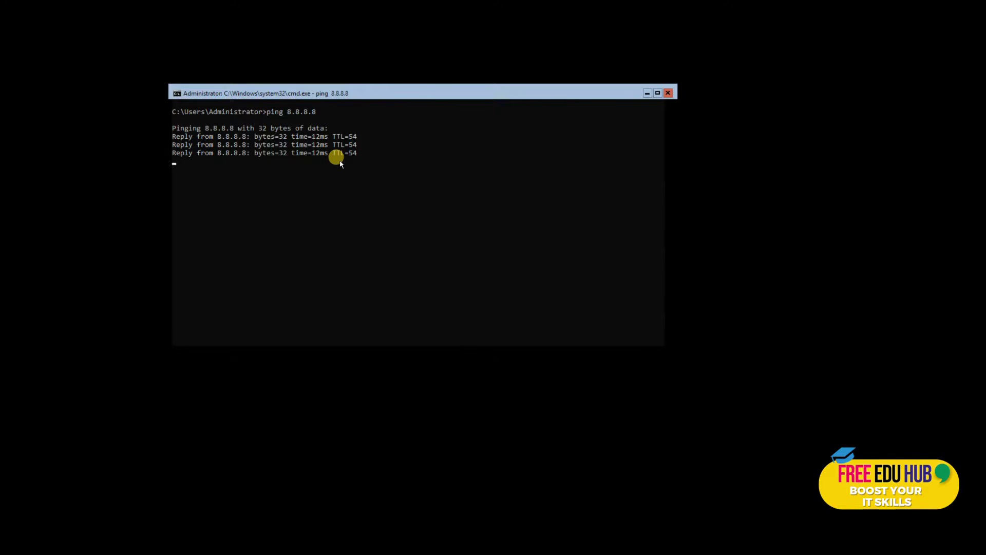
key(ctrl+c)
Run ipconfig to show the network settings, including IPv4 address 10.0.5.101
text(io)
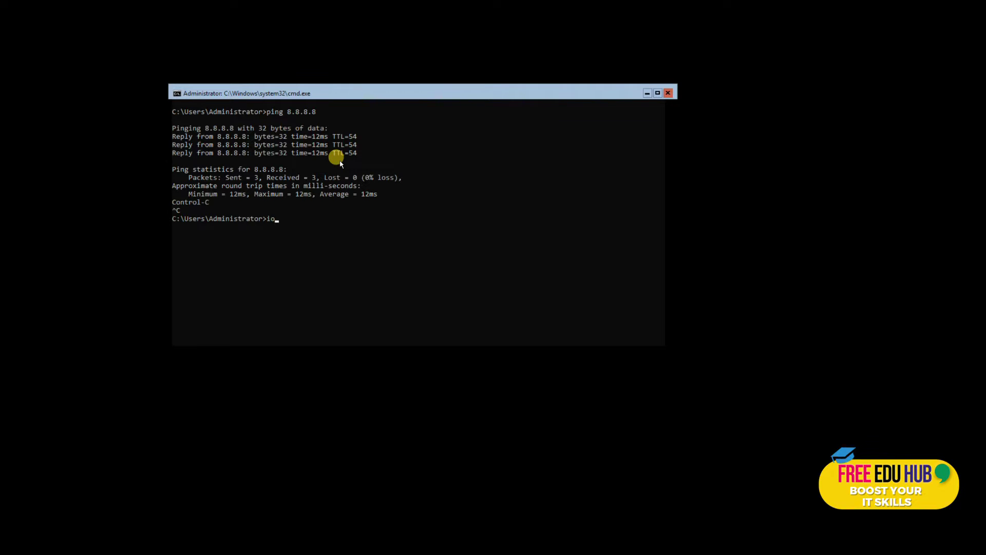
key(BackSpace)
text(pco)
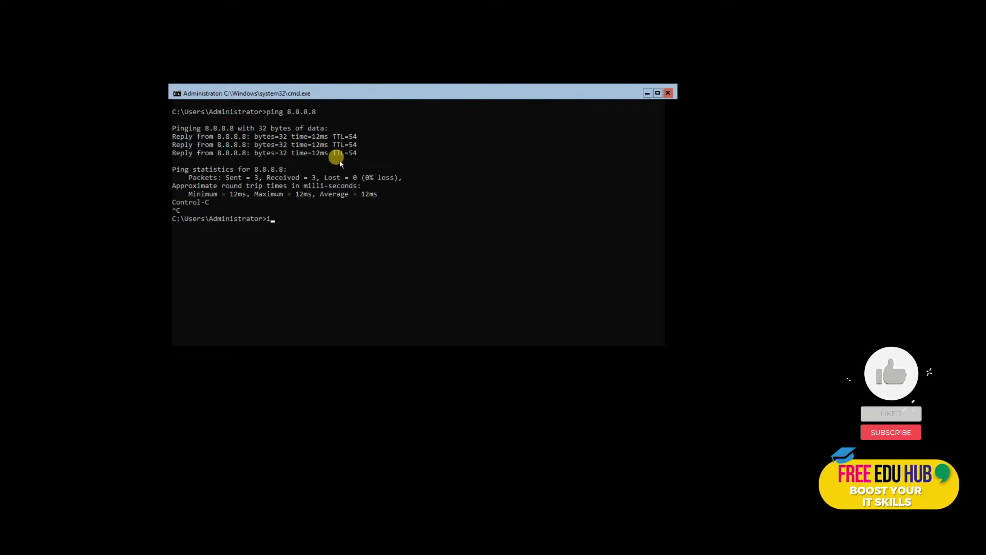
text(nfig)
key(Return)
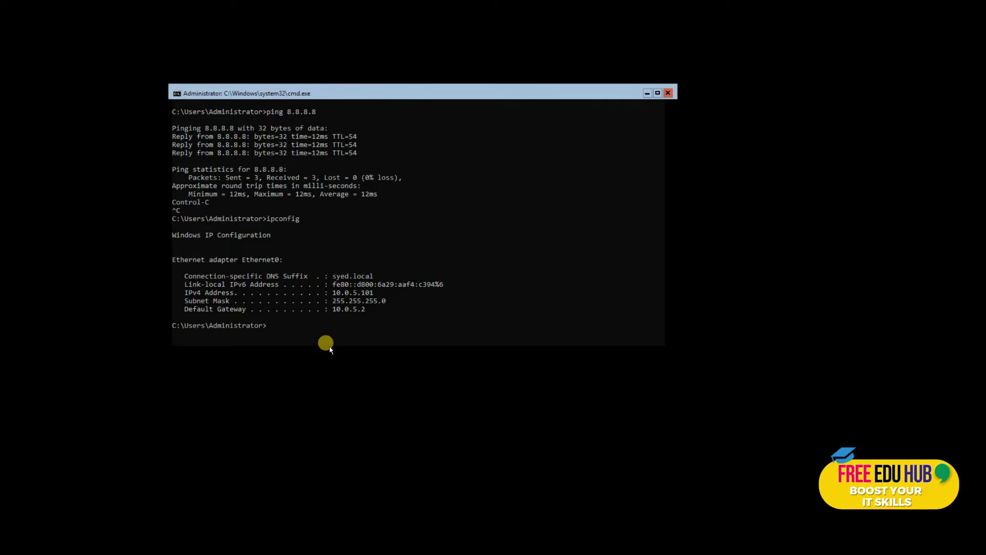
click(346, 324)
click(429, 284)
Start sconfig in a maximized console with a larger font, showing computer name WIN-I2TV76JS42R
text(sconfig)
key(Return)
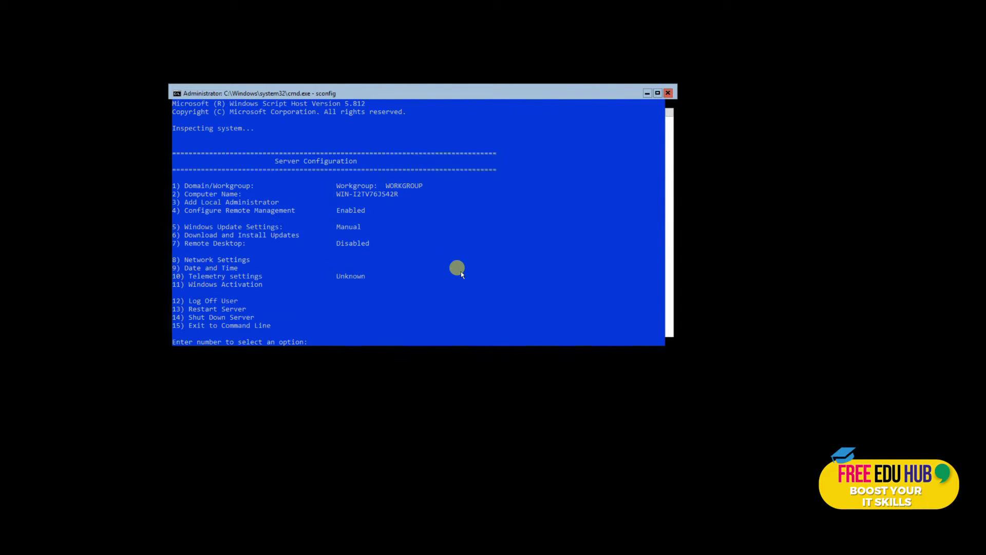
click(658, 93)
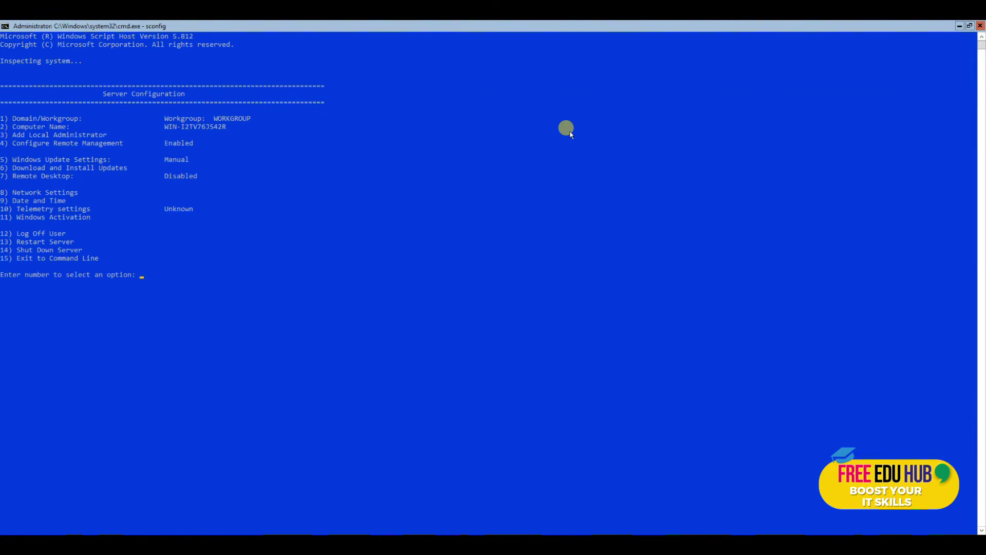
click(55, 63)
scroll(494, 277, up, 1)
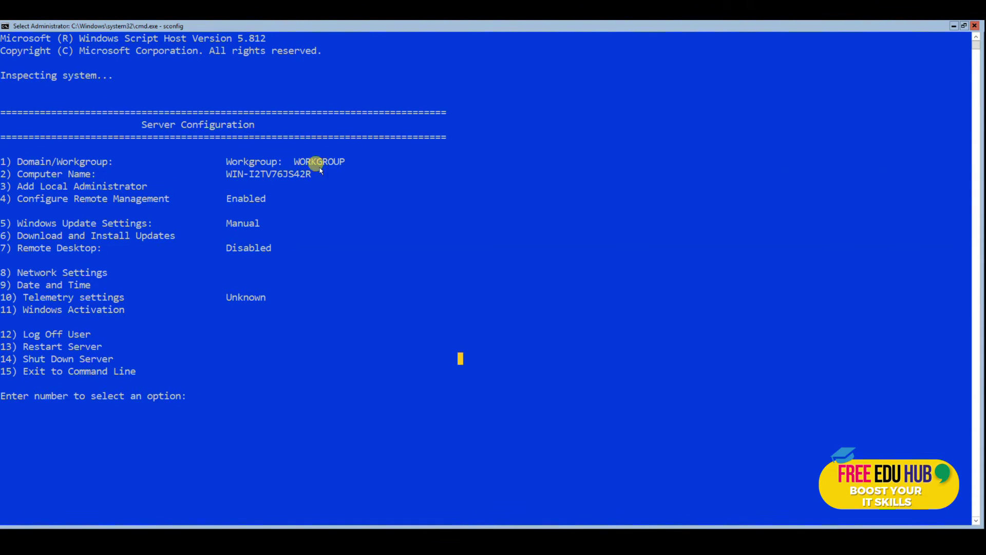
click(229, 358)
key(Escape)
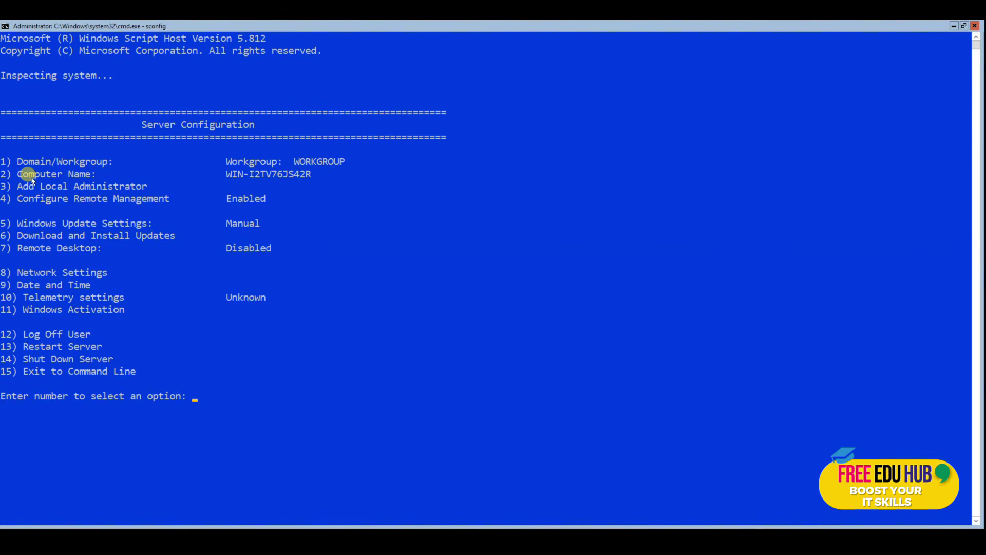
Use sconfig option 2 to rename the computer to fs01-syed and accept the restart
click(203, 410)
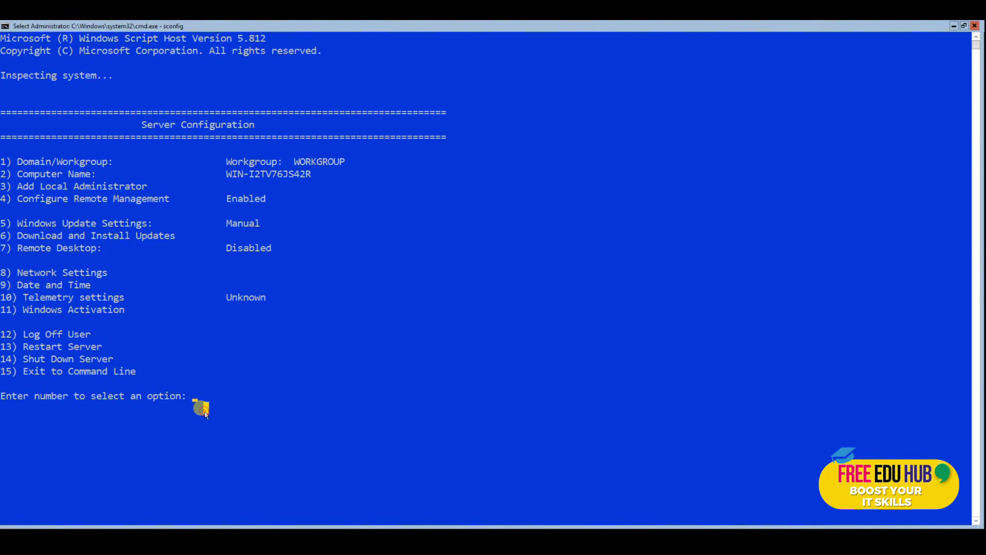
text(2)
key(Return)
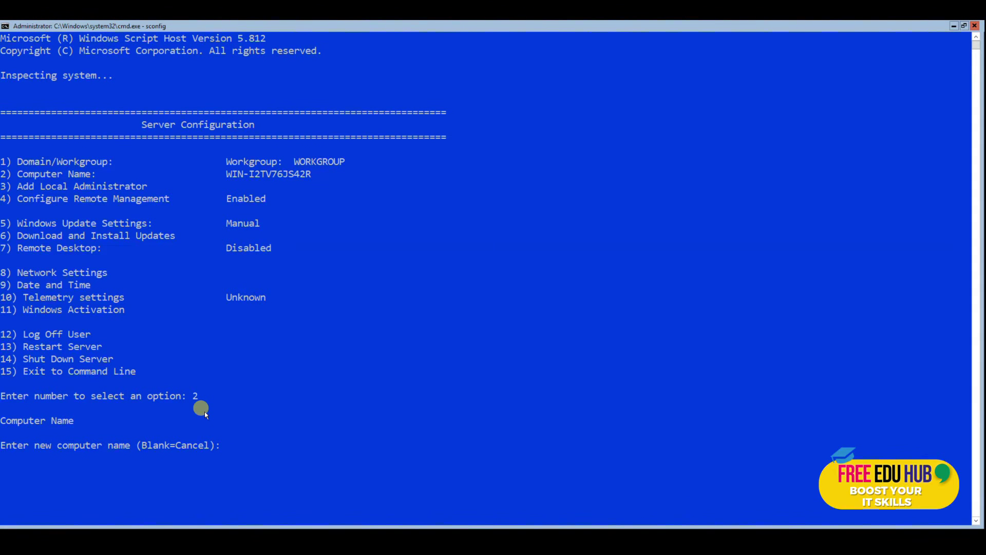
text(fa)
key(BackSpace)
text(s01-syed)
key(Return)
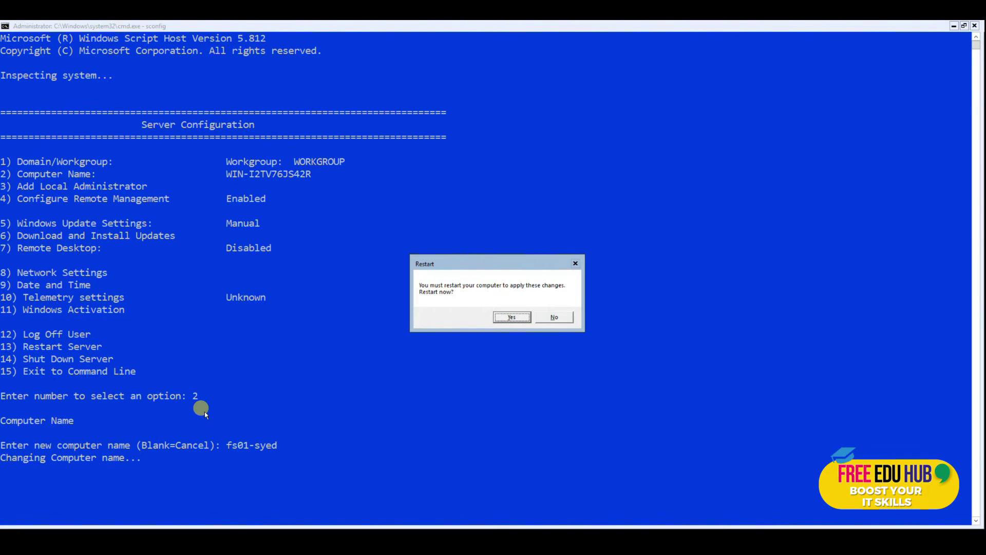
key(Return)
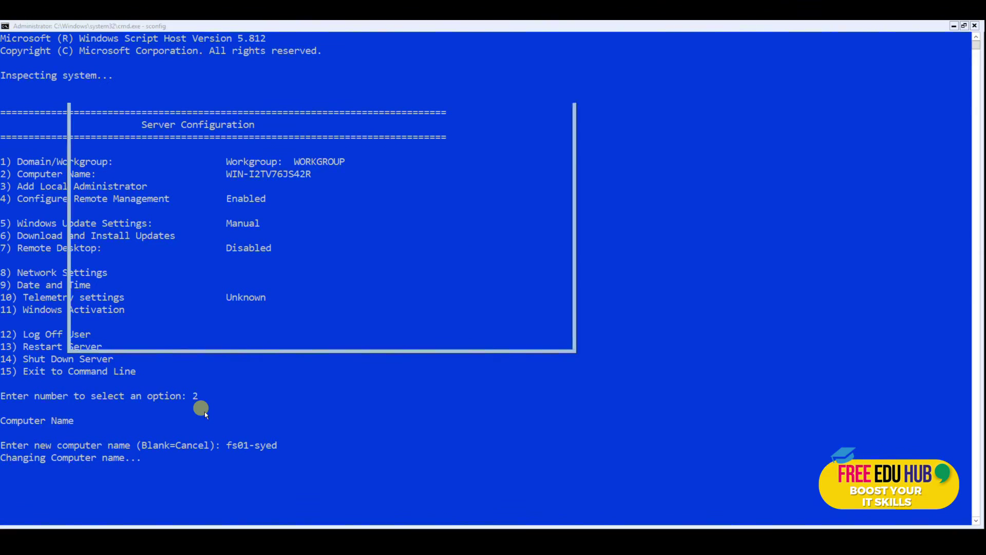
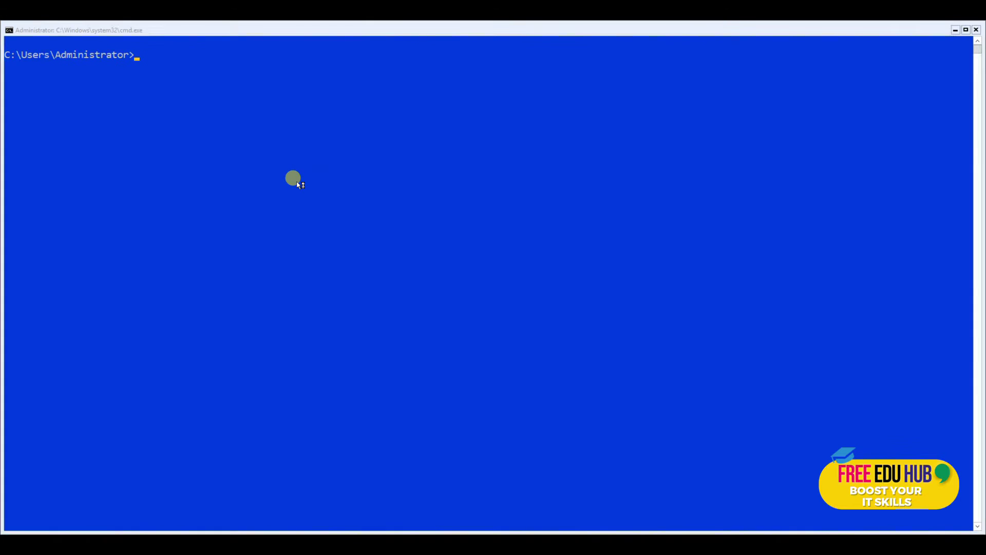
Launch sconfig from the Administrator prompt to show the Server Configuration menu
text(sconfig)
key(Return)
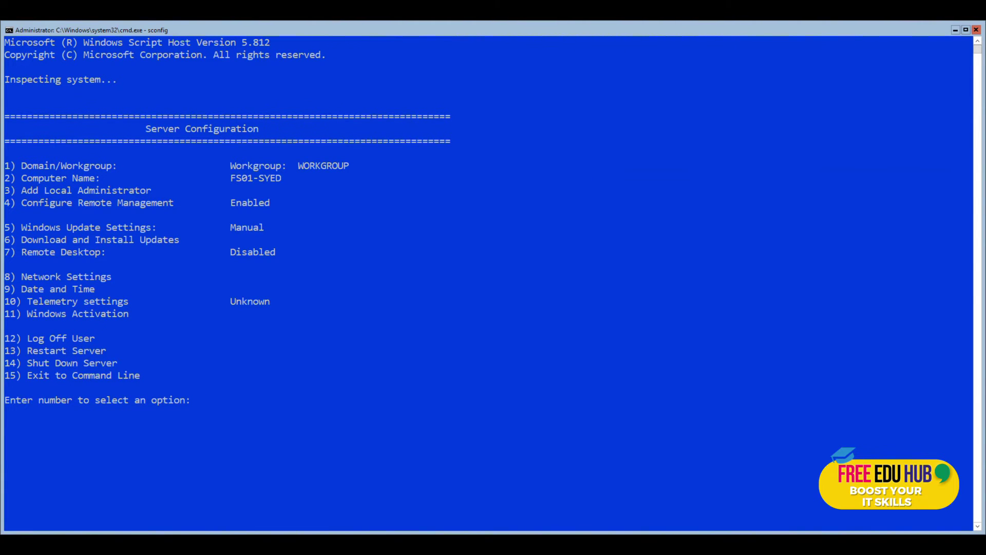
Choose option 8, Network Settings, at the sconfig menu prompt
click(226, 407)
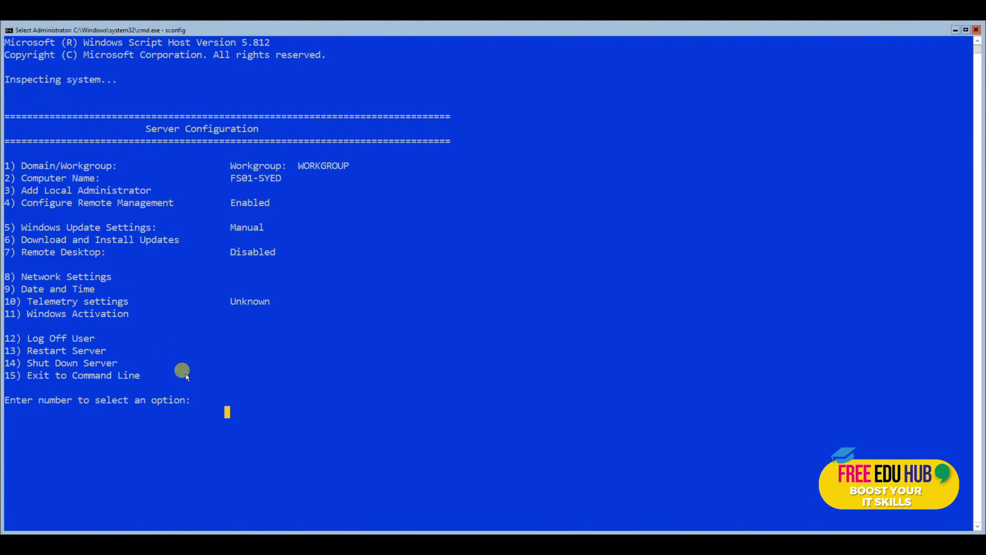
text(8)
key(Return)
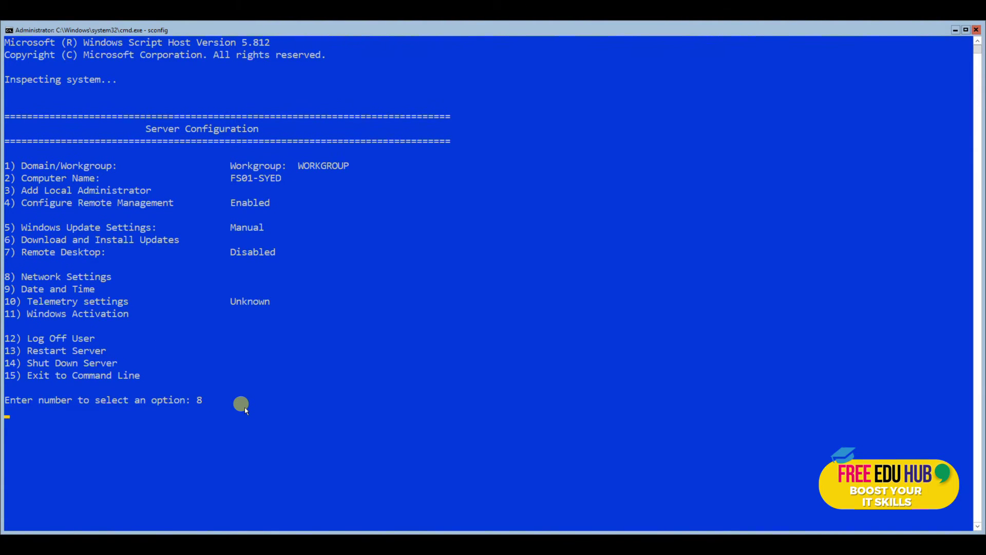
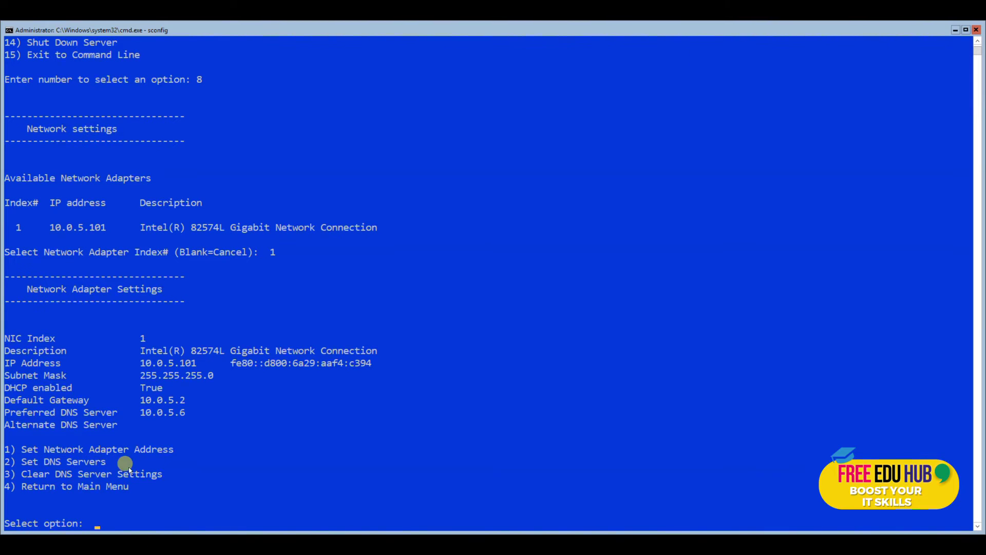
In sconfig, choose Set Network Adapter Address and select a static address
click(152, 510)
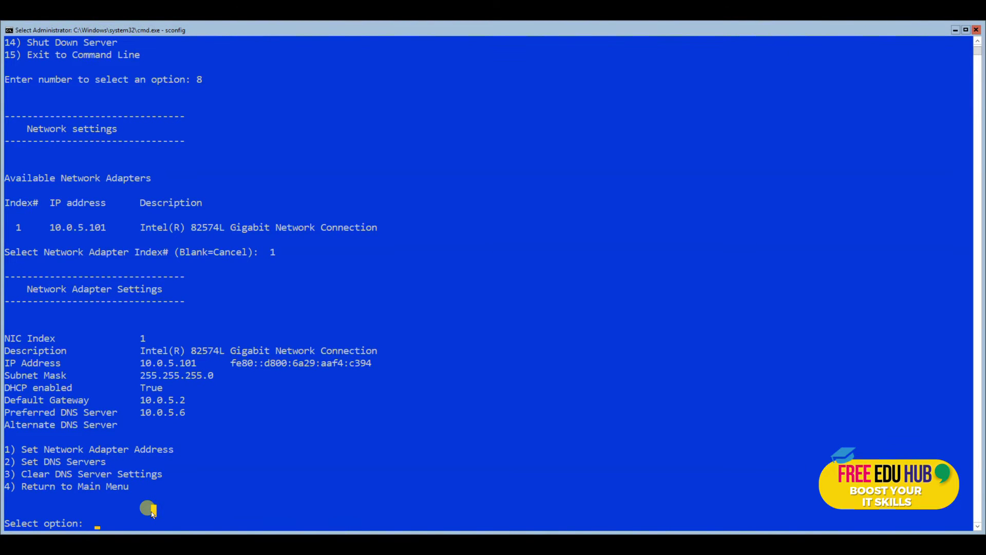
text(1)
key(Return)
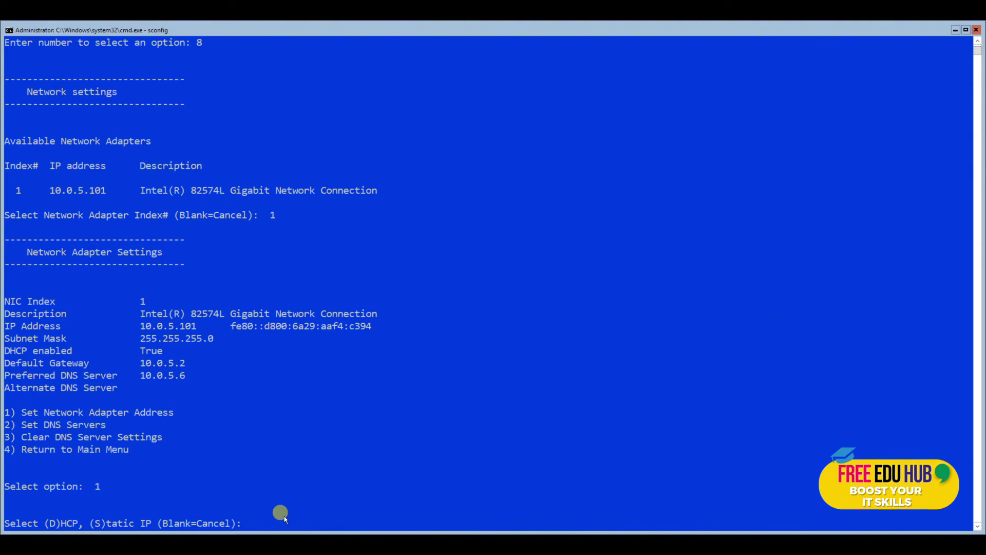
text(s)
key(Return)
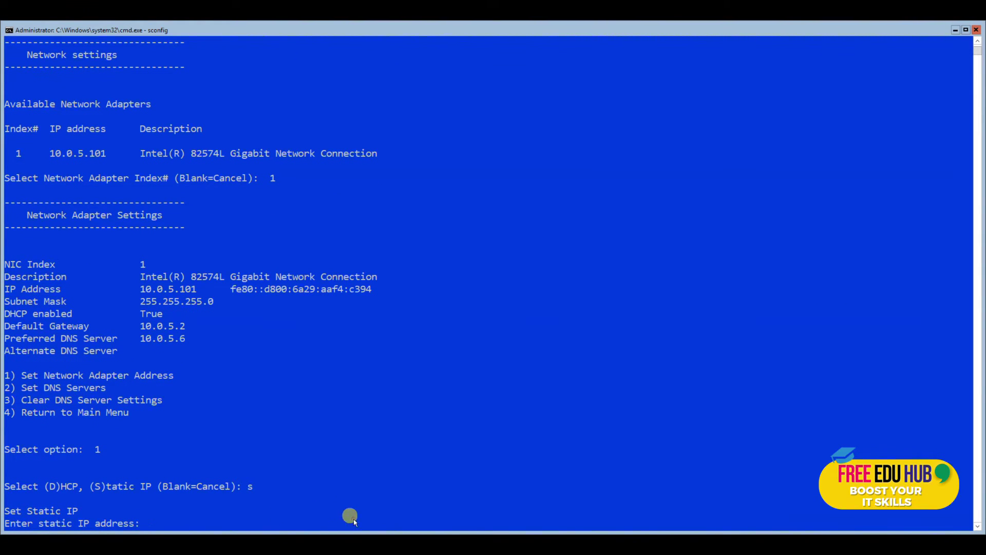
Enter static IP 10.0.5.8 and subnet mask 255.255.255.0
text(10.0.58)
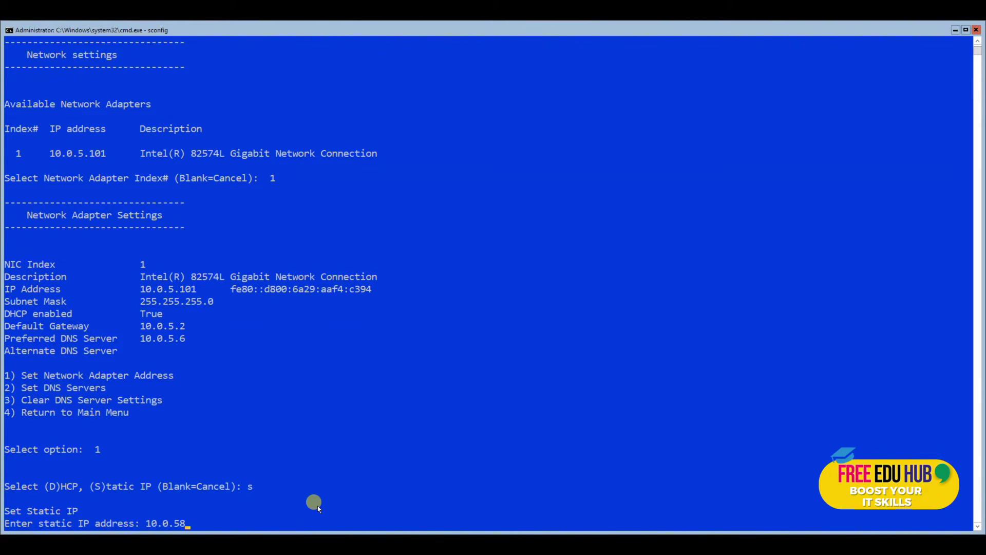
key(BackSpace)
text(.8)
key(Return)
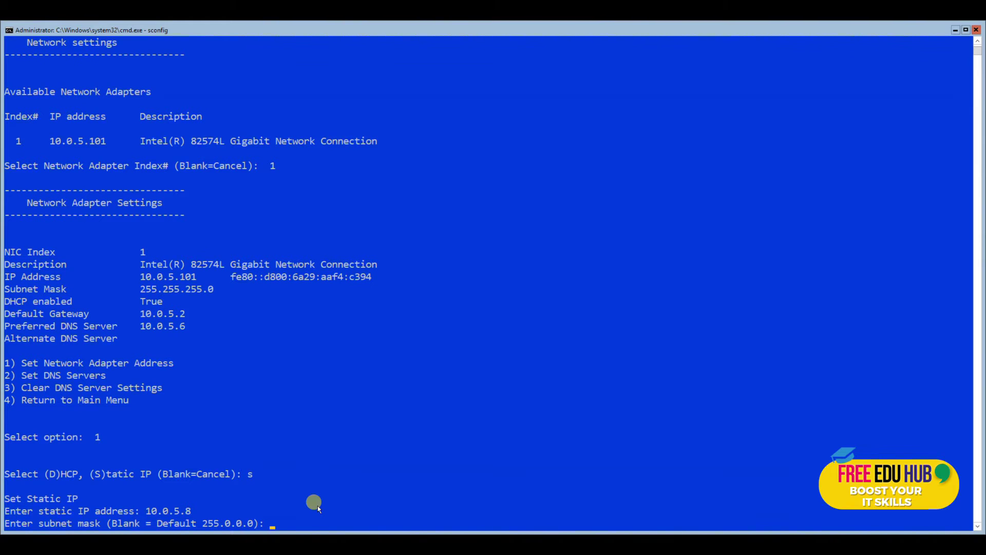
text(255)
key(Return)
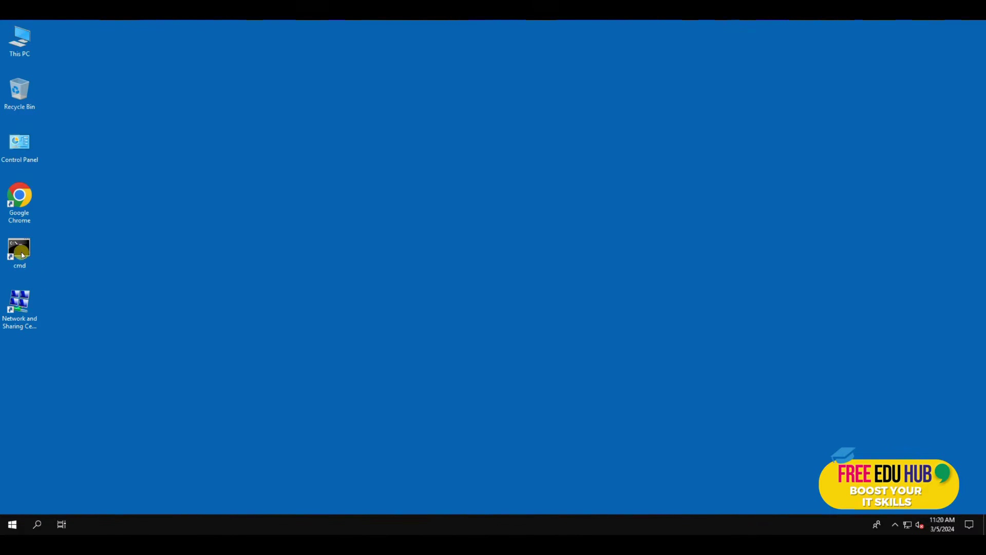
click(20, 249)
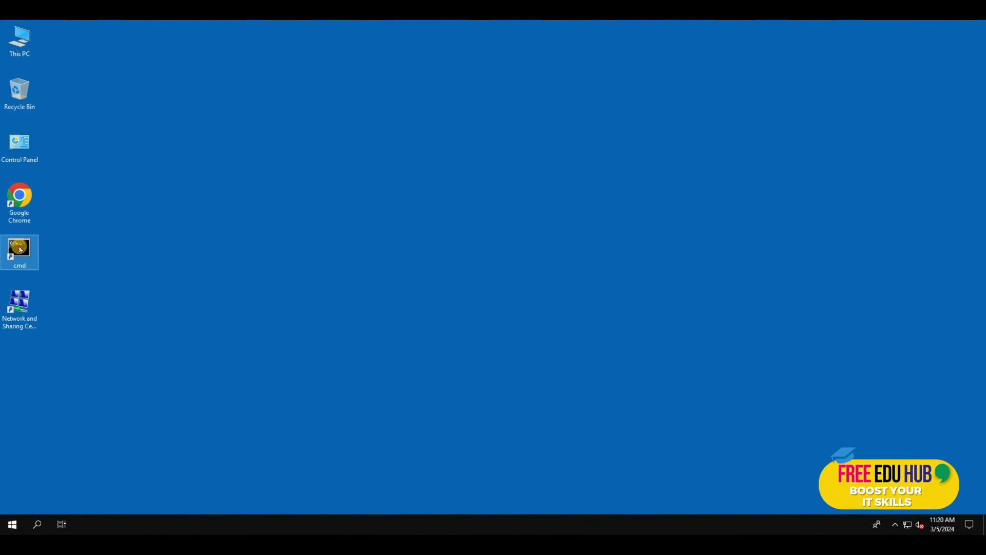
double_click(20, 249)
click(296, 231)
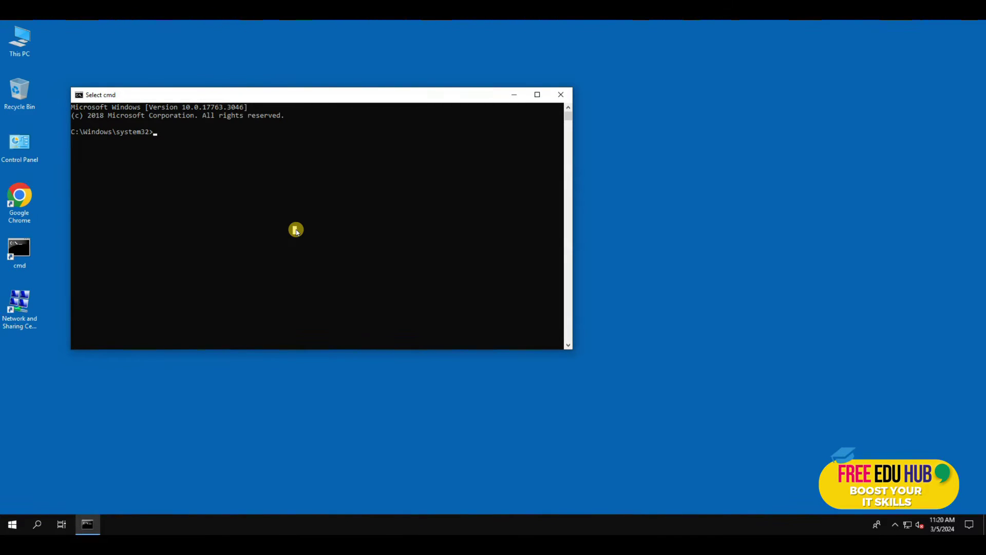
text(ipconfig /all)
key(Return)
key(Return)
text(cls)
key(Return)
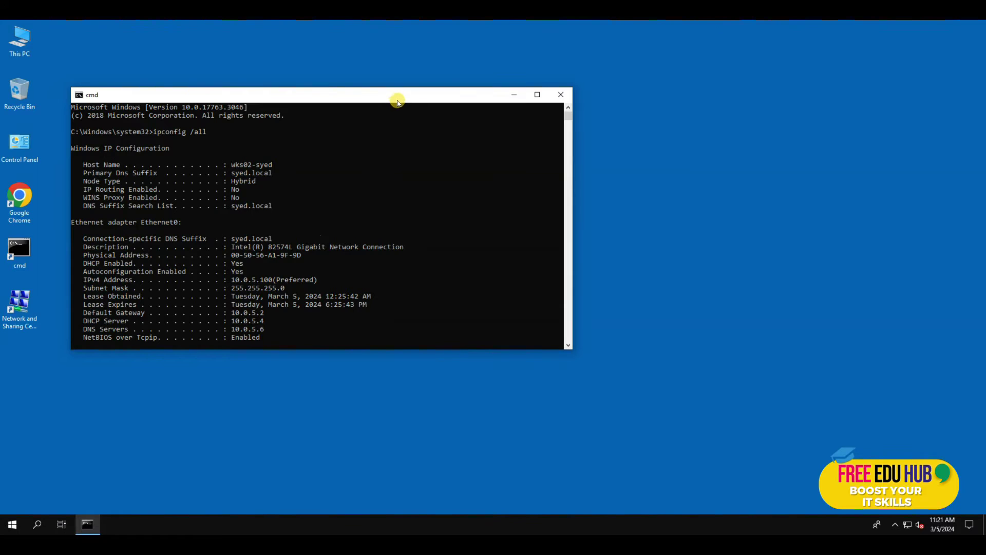
double_click(398, 98)
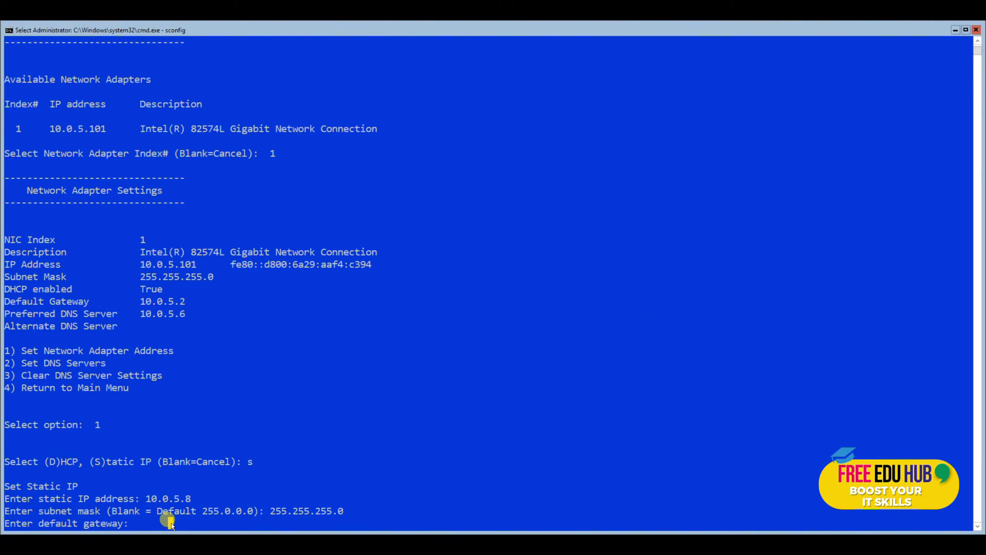
Enter 10.0.5.2 as the default gateway to apply the static network settings
text(10.0)
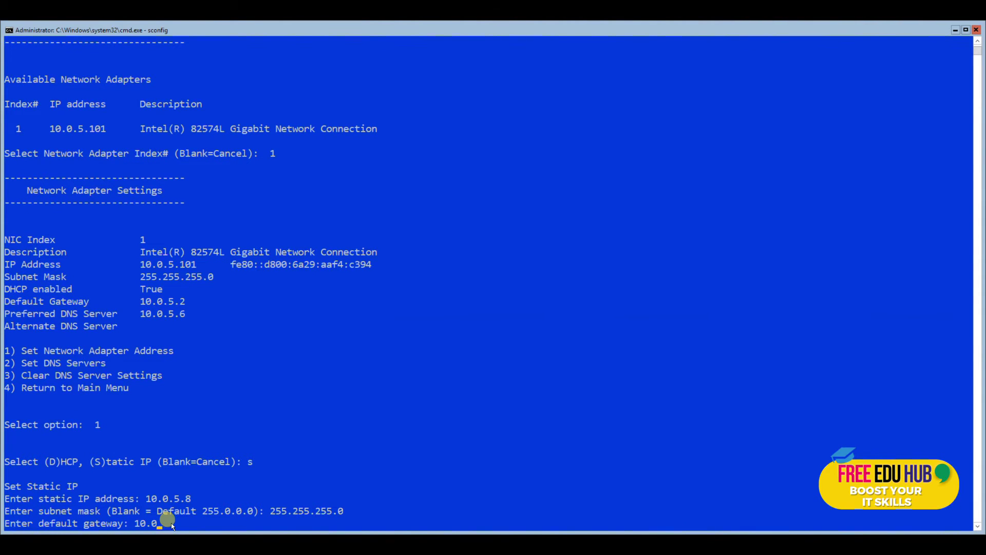
text(.5.2)
key(Return)
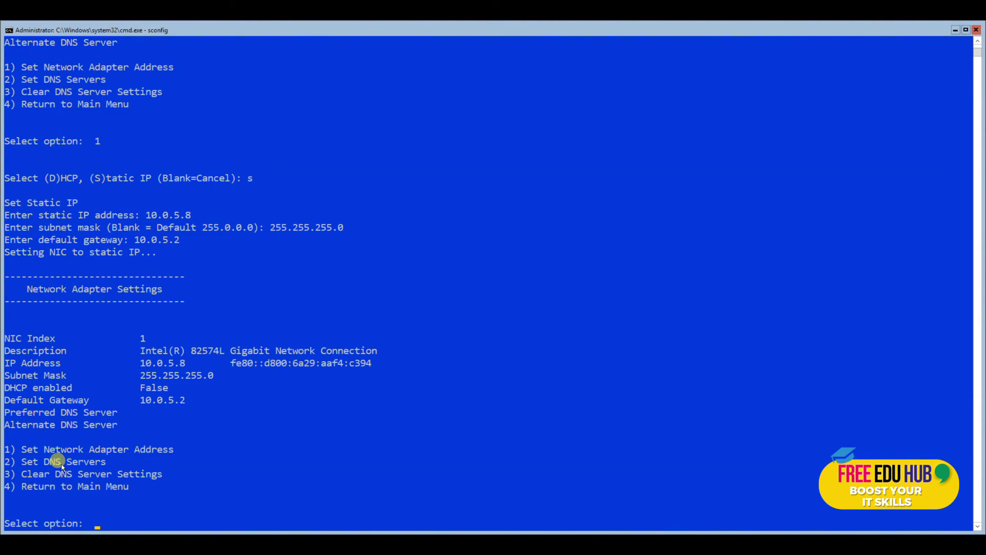
Set the preferred DNS server to 10.0.5.6
text(2)
key(Return)
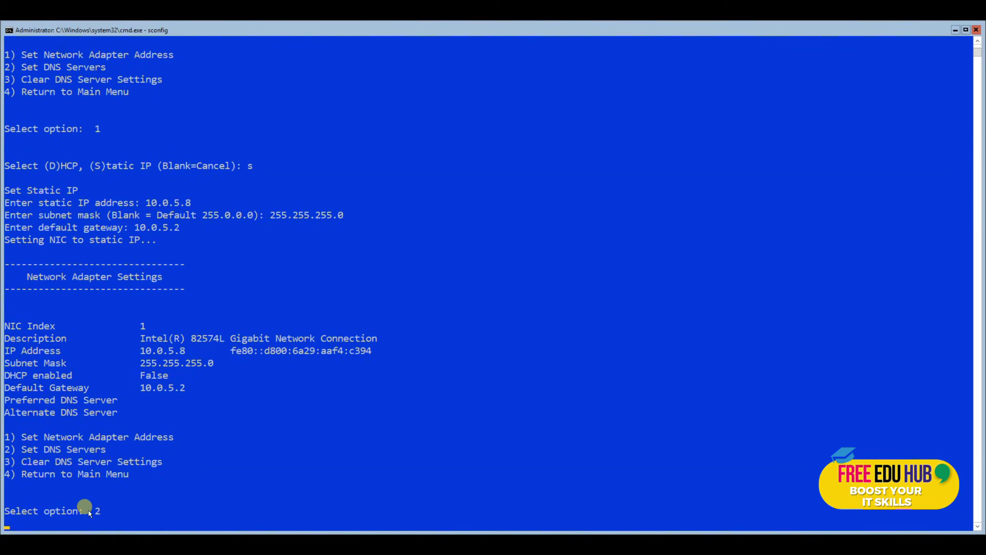
text(10)
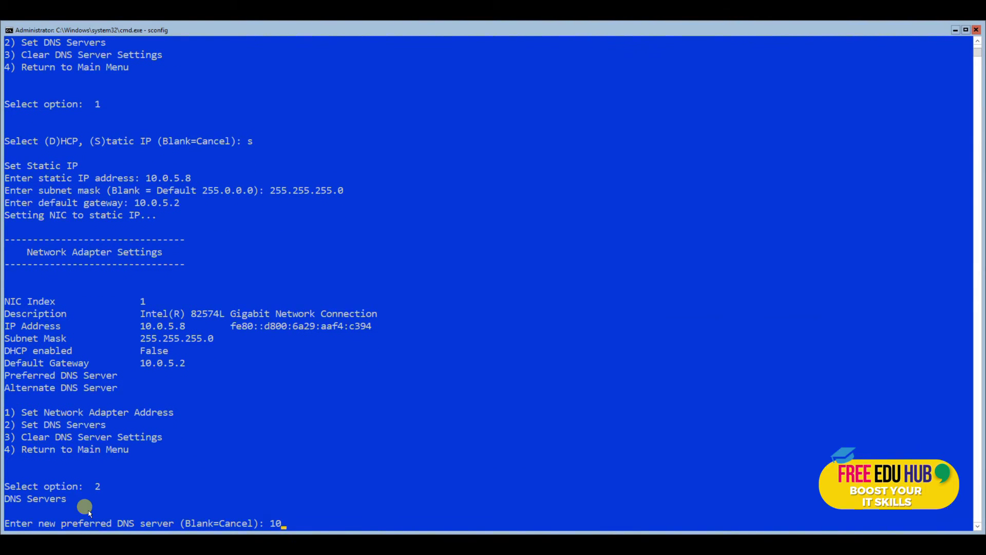
text(.0.5.2)
key(BackSpace)
text(6)
key(Return)
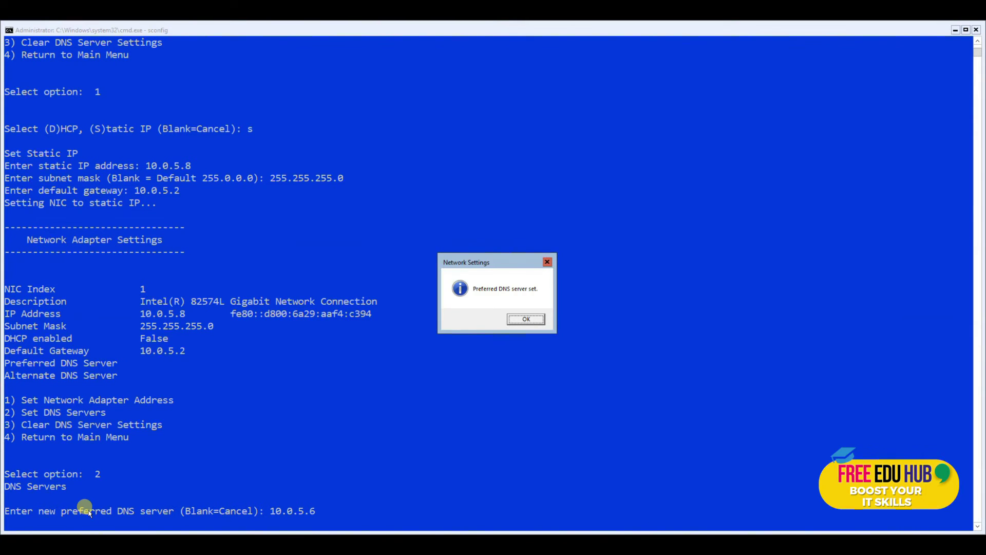
Acknowledge the confirmation, leave the alternate DNS server blank, and go back
key(Return)
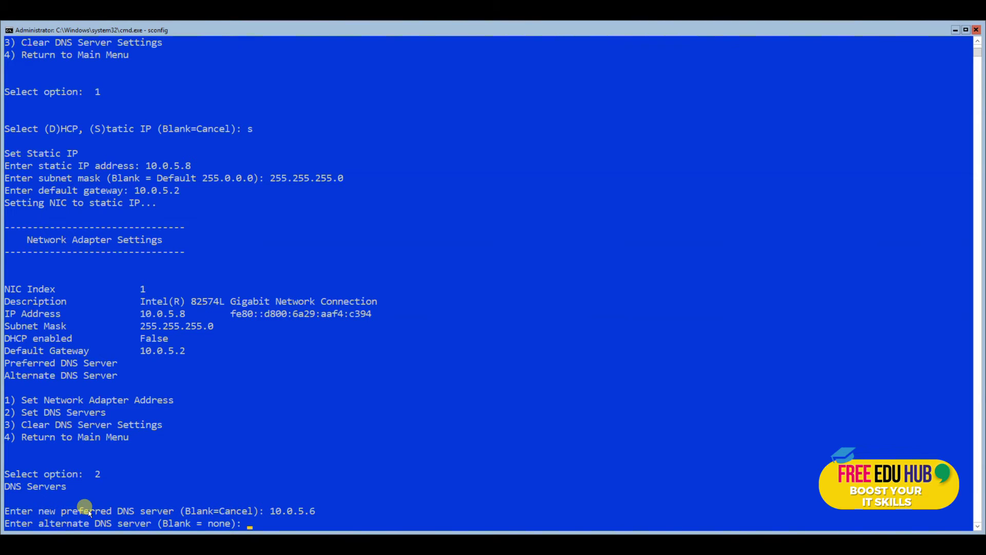
key(Return)
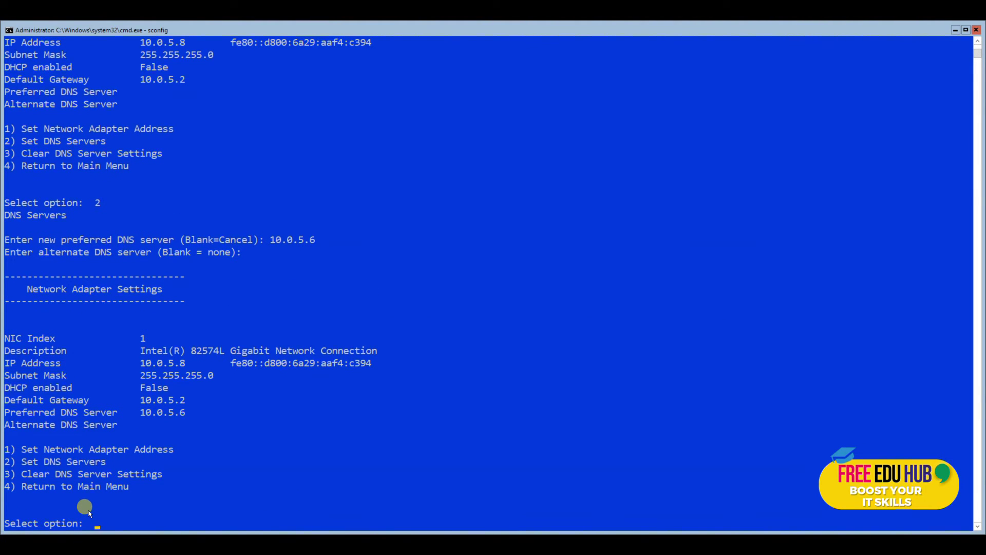
text(4)
key(Return)
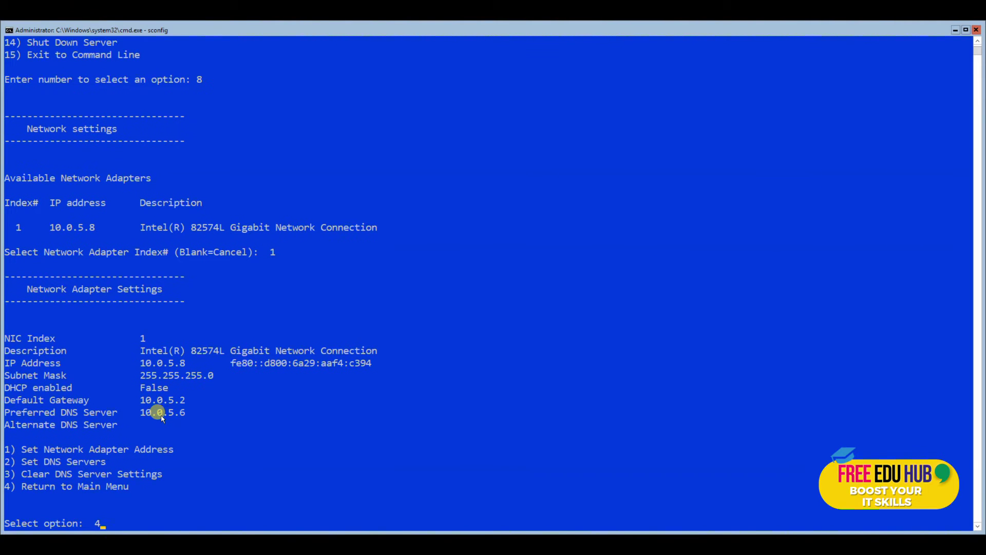
Return to the sconfig main menu and choose to join a domain
text(4)
key(Return)
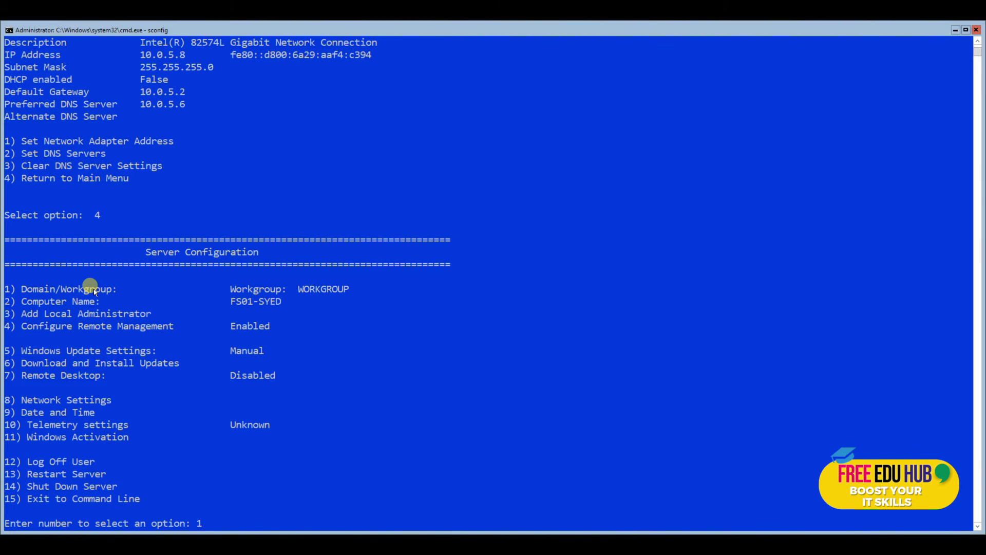
text(1)
key(Return)
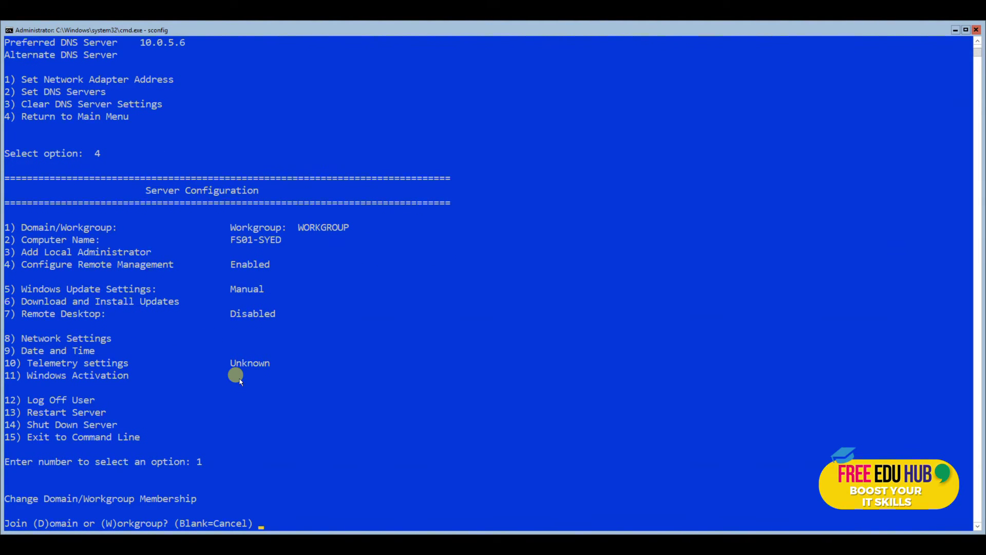
text(D)
key(Return)
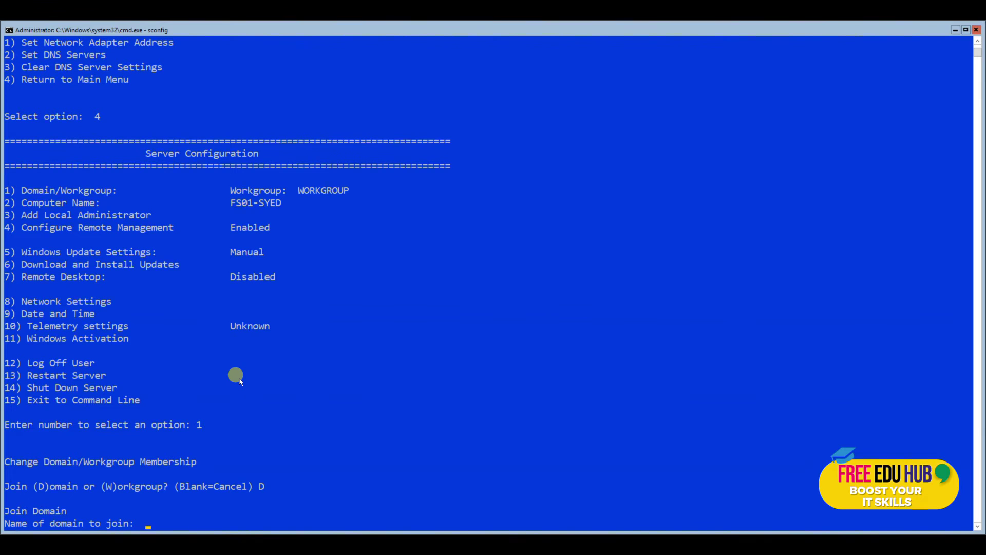
Enter domain SYED.LOCAL and the syed\administrator account to start the join
text(SYED.LOCAL)
key(Return)
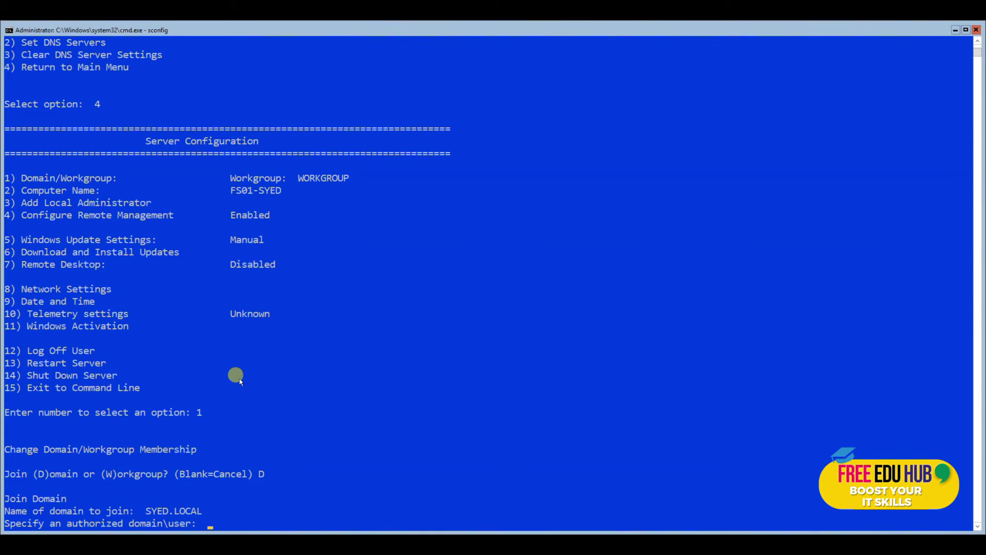
text(dcc)
key(BackSpace)
key(BackSpace)
key(BackSpace)
text(syed\administrator)
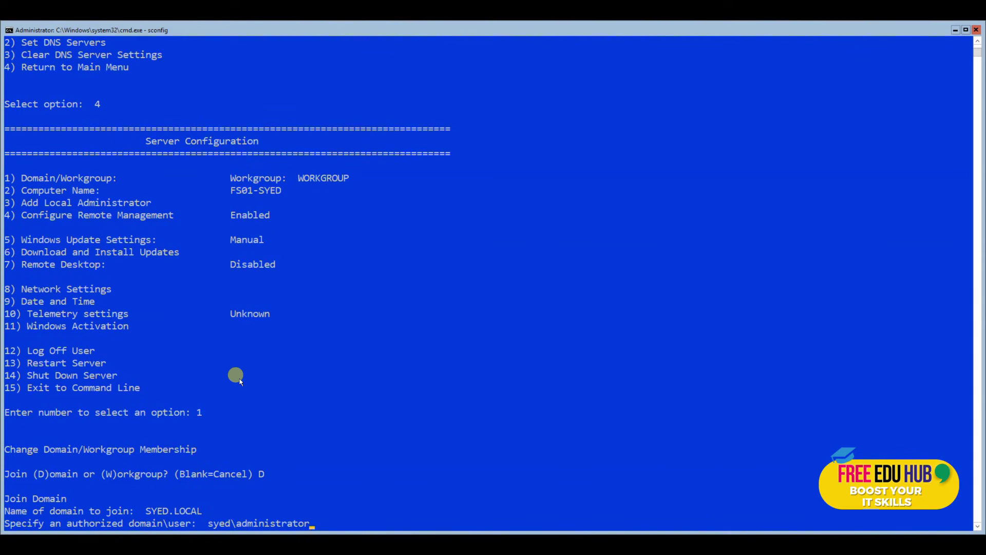
key(Return)
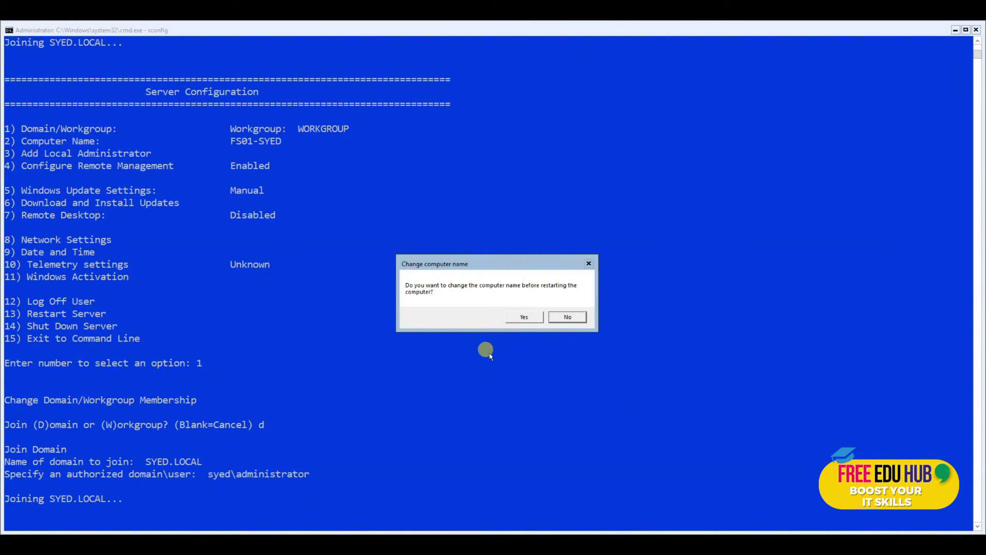
Agree to rename the computer before restarting
click(524, 316)
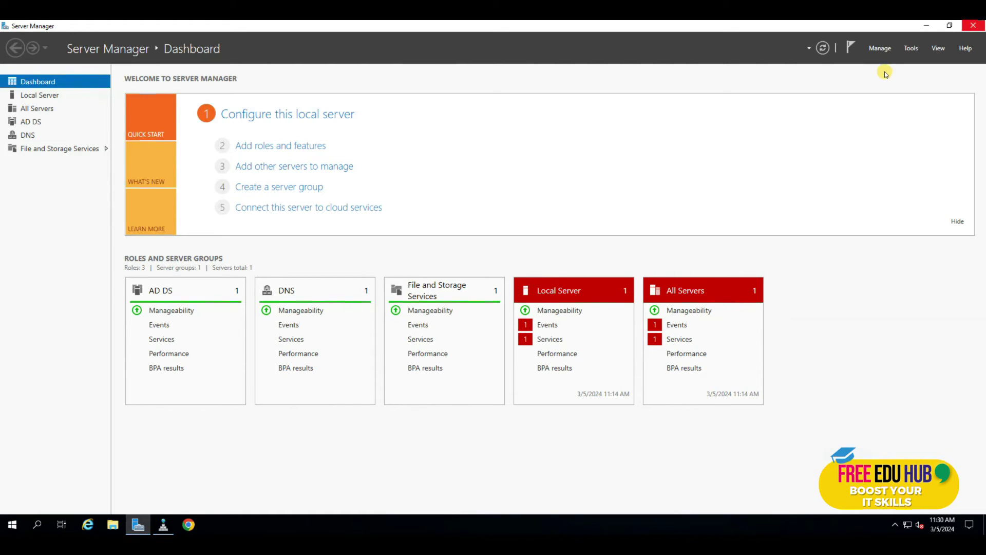
Launch Add Roles and Features, maximize it, and advance to the Server Roles page
click(880, 49)
click(880, 49)
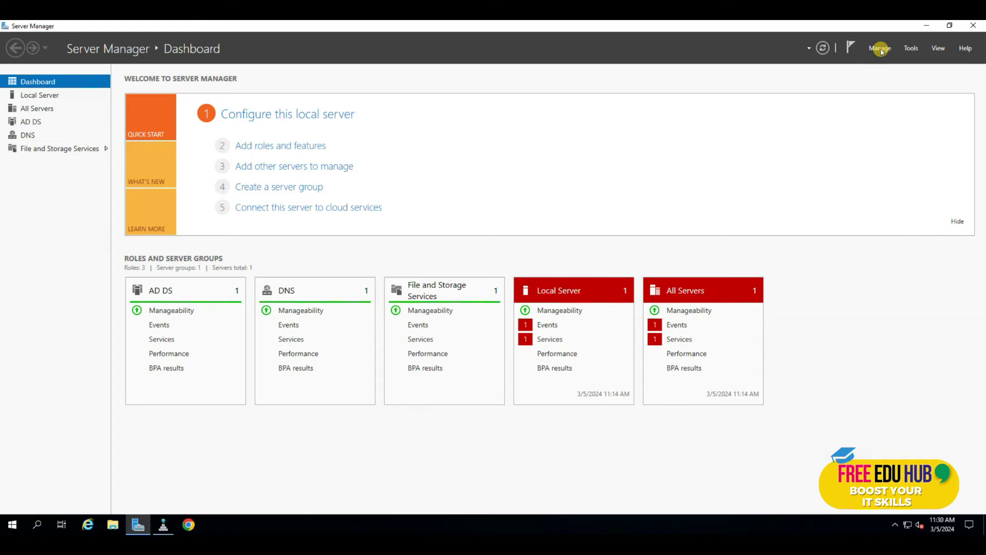
click(881, 49)
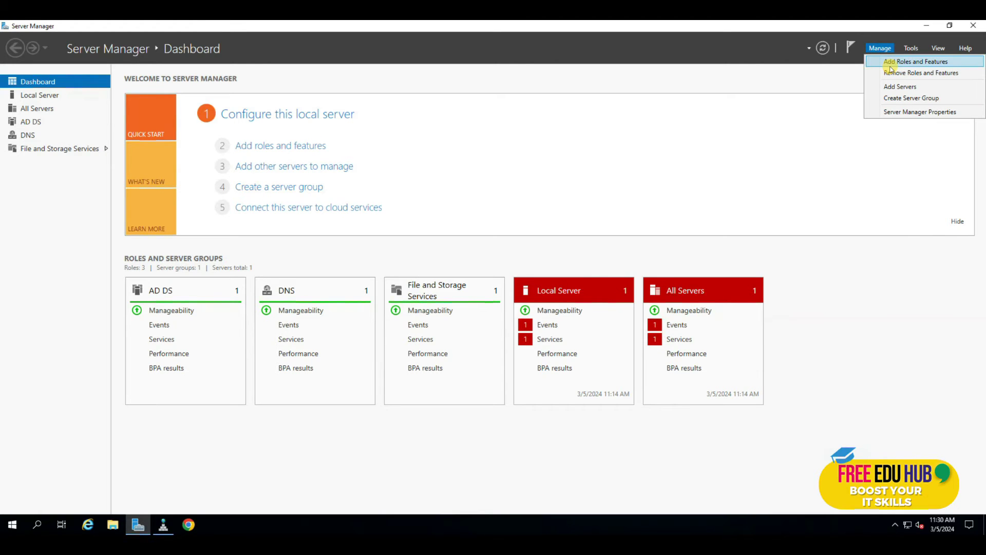
click(890, 67)
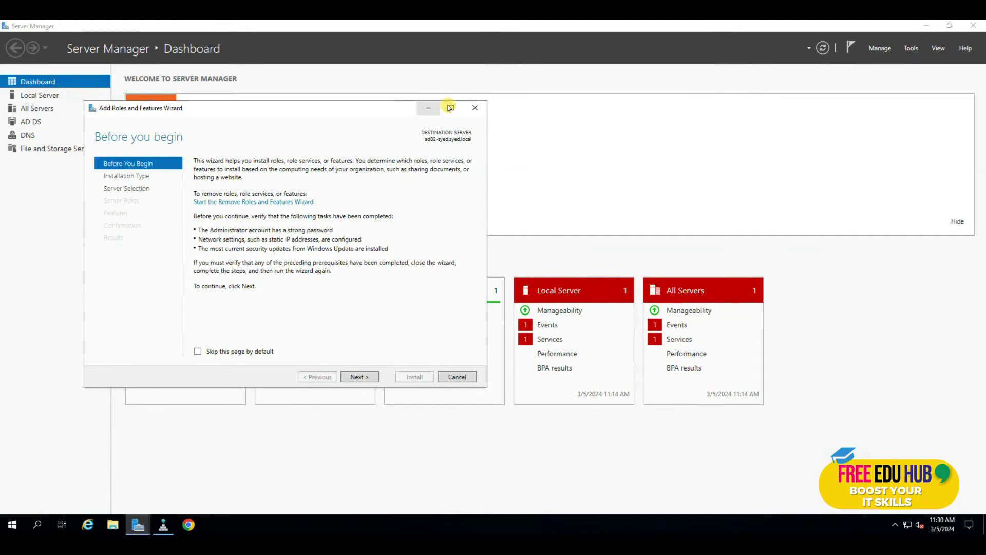
click(450, 108)
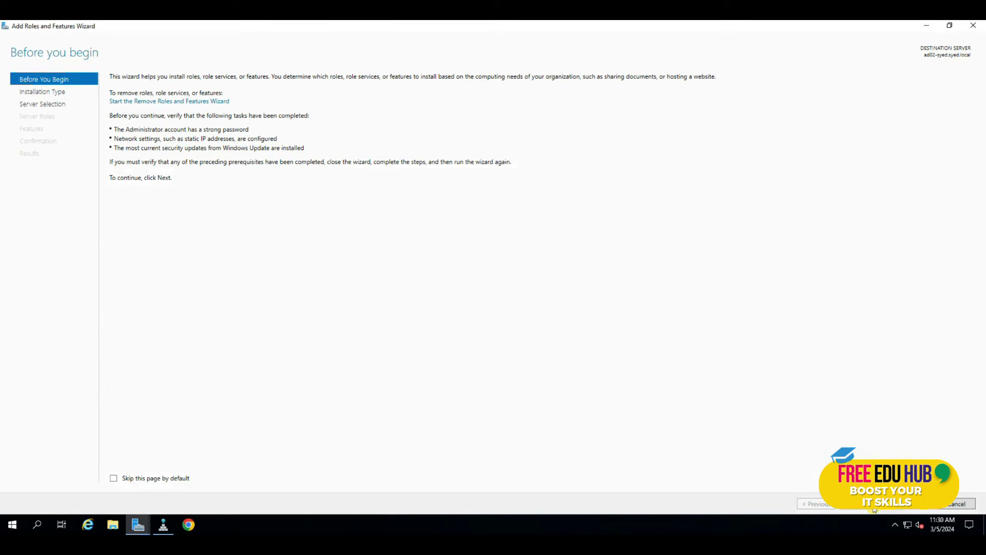
key(Return)
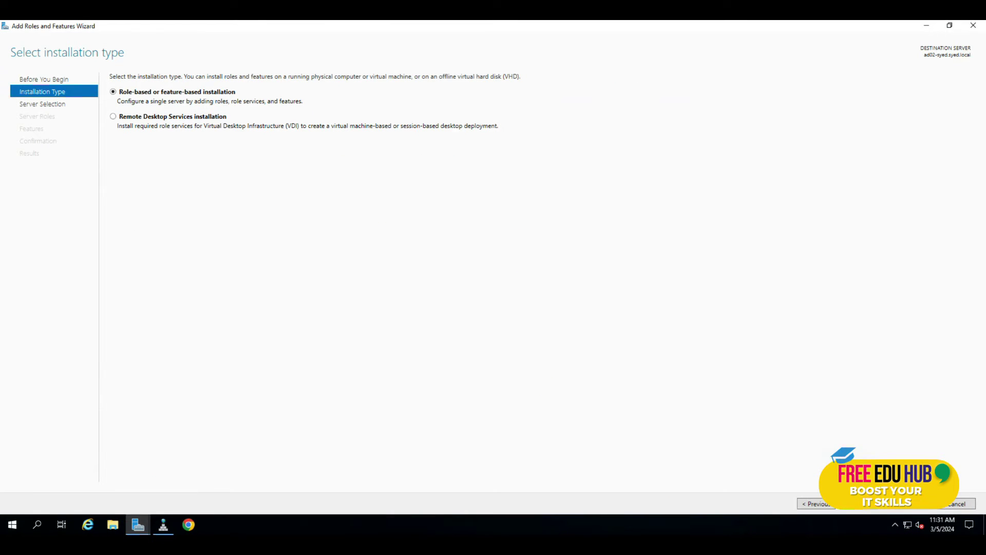
key(Return)
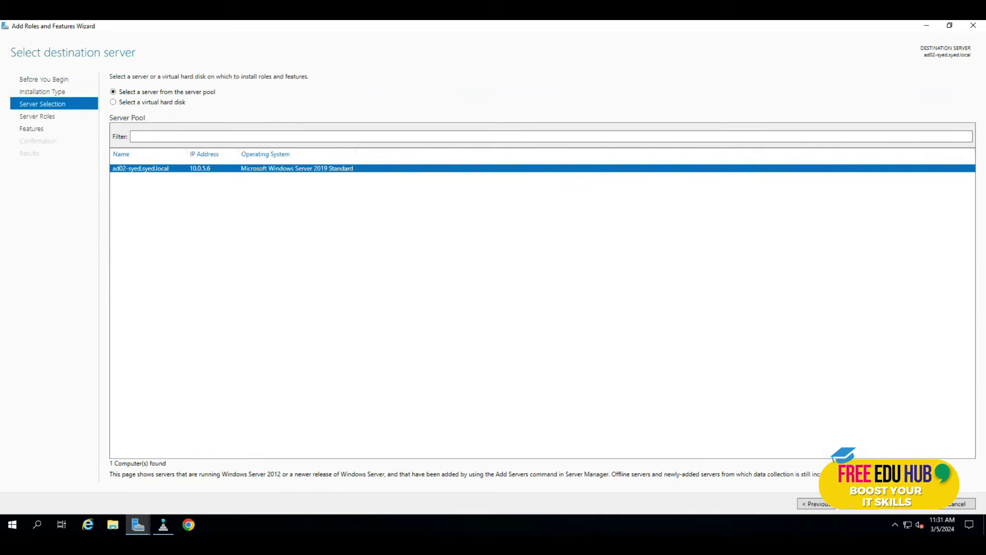
key(Return)
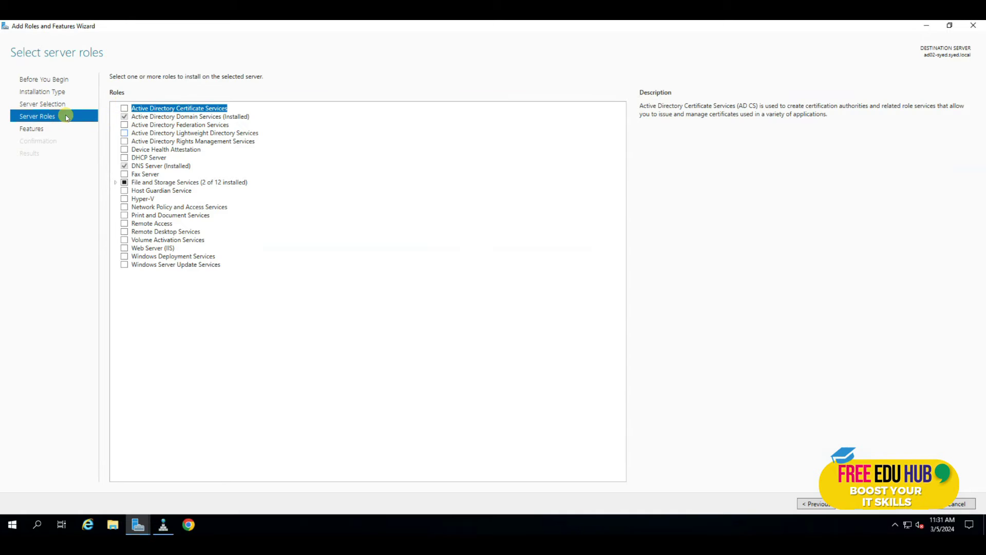
Install File Server Resource Manager Tools from File Services Tools features, then close the wizard
click(33, 129)
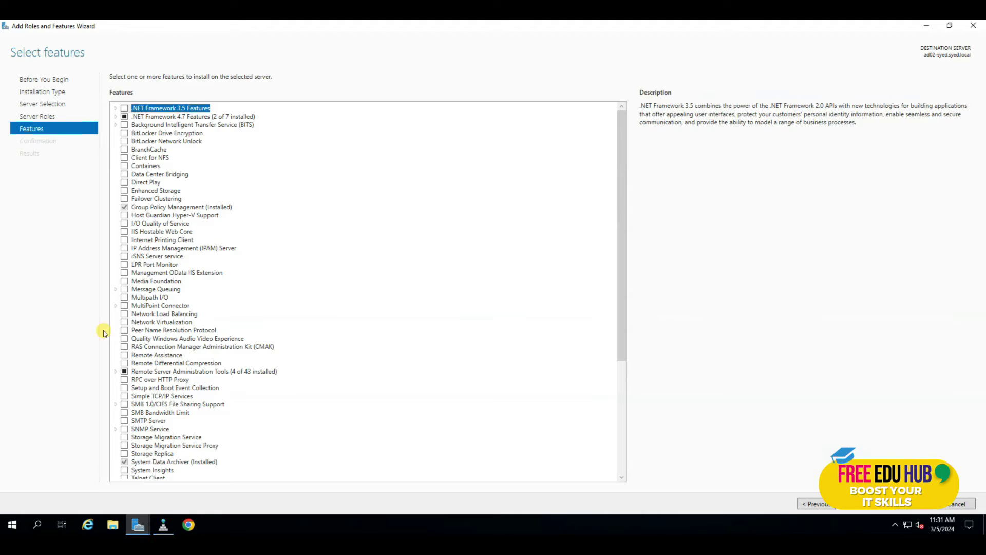
double_click(194, 371)
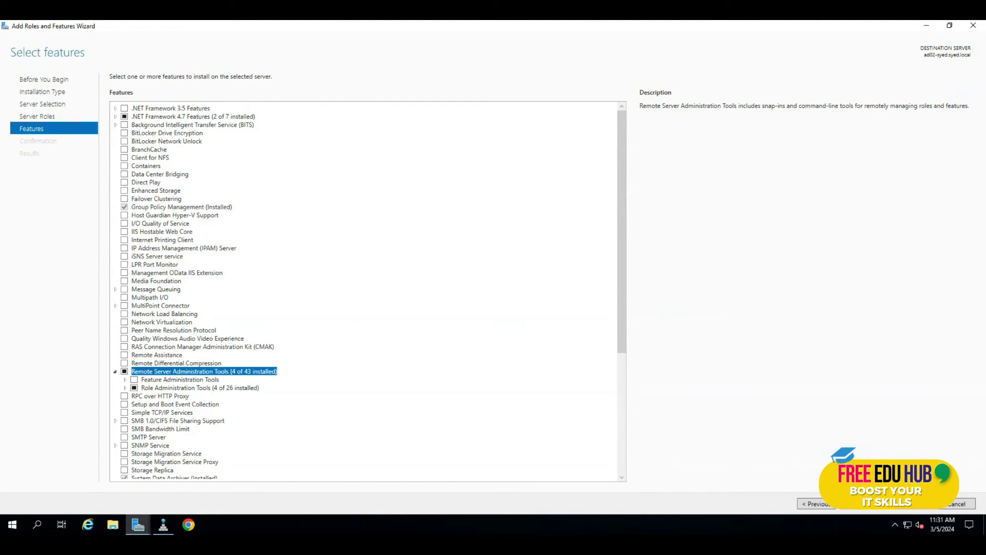
click(126, 389)
scroll(257, 359, down, 4)
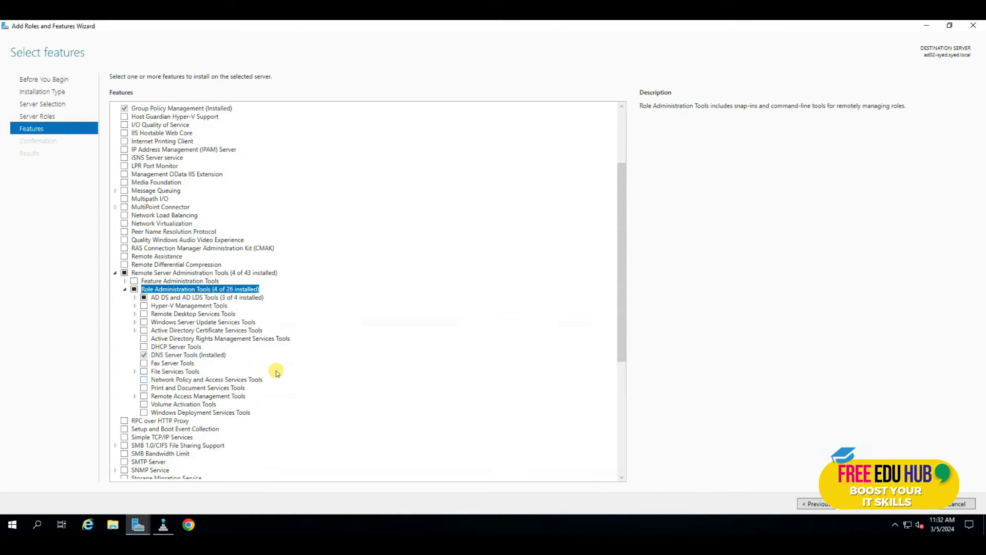
scroll(276, 372, down, 7)
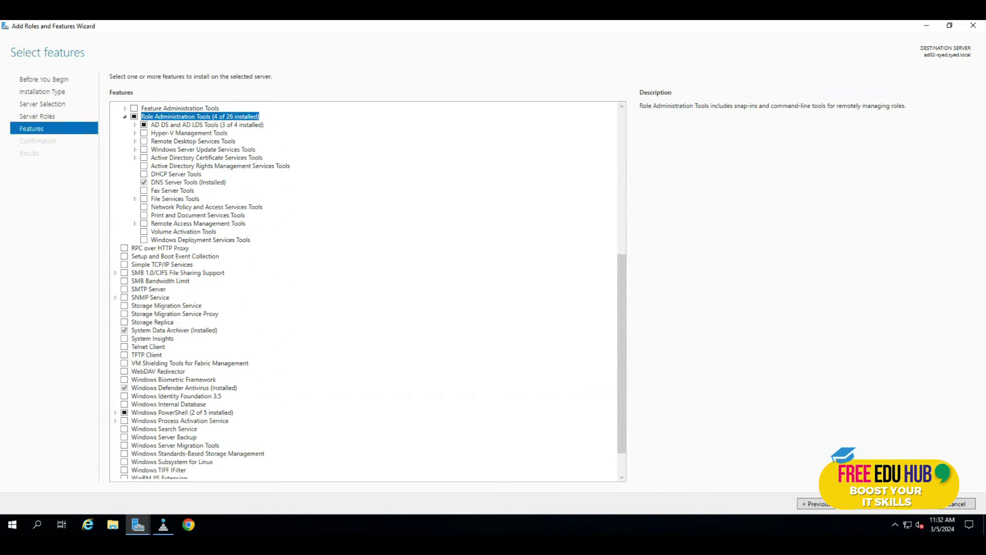
click(135, 199)
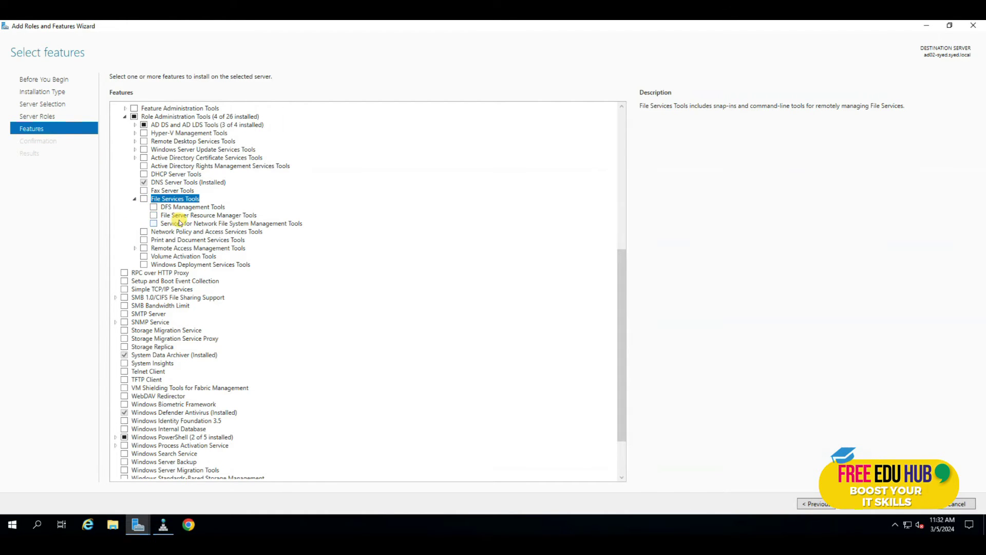
click(153, 215)
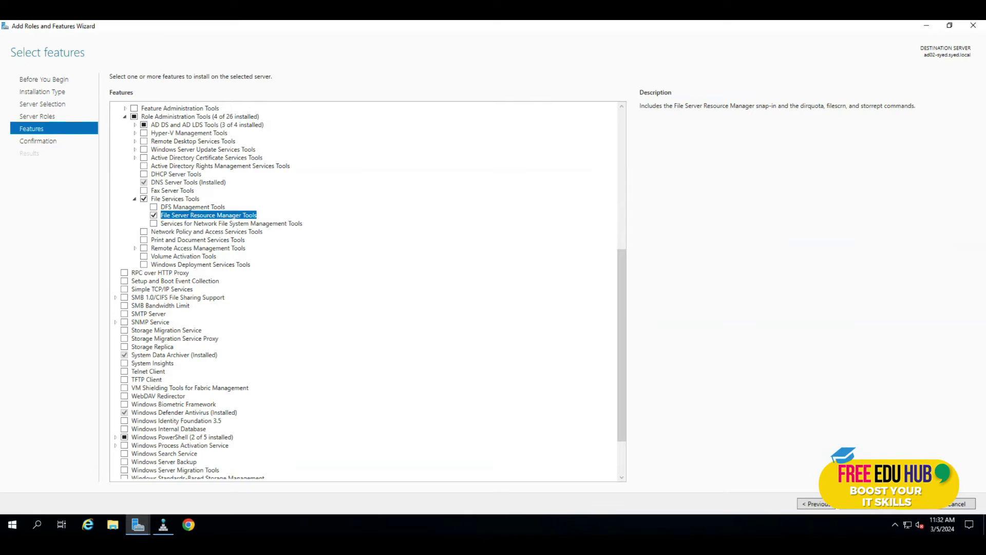
click(868, 506)
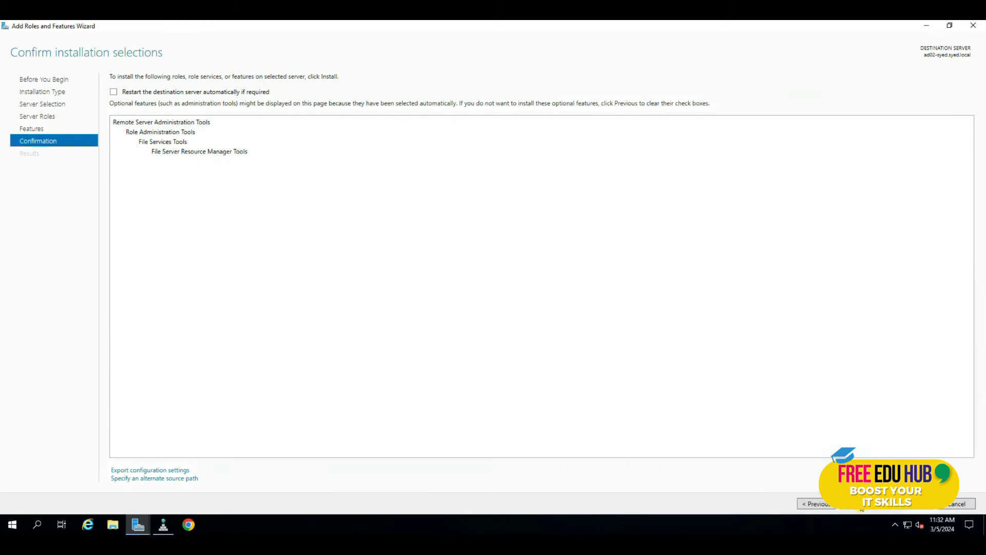
click(901, 504)
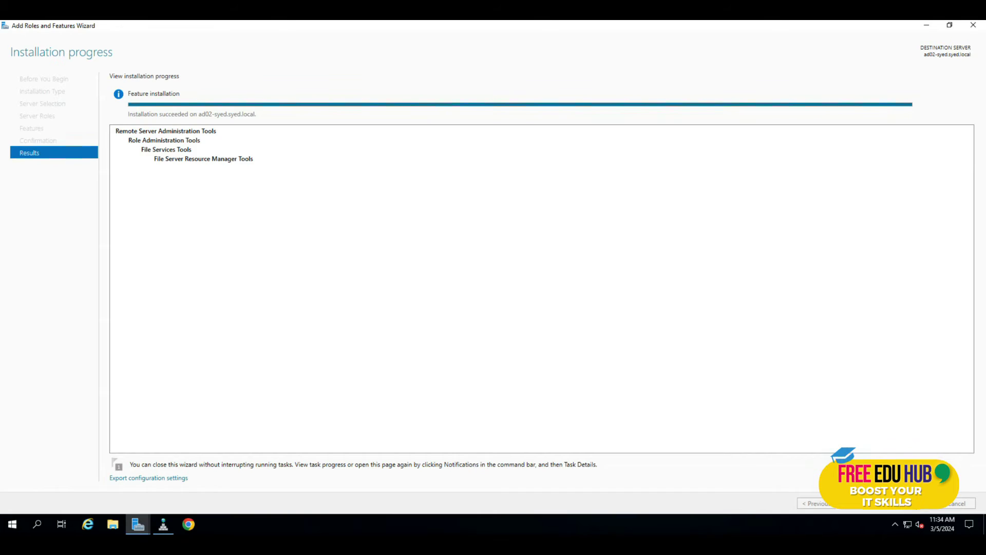
click(958, 504)
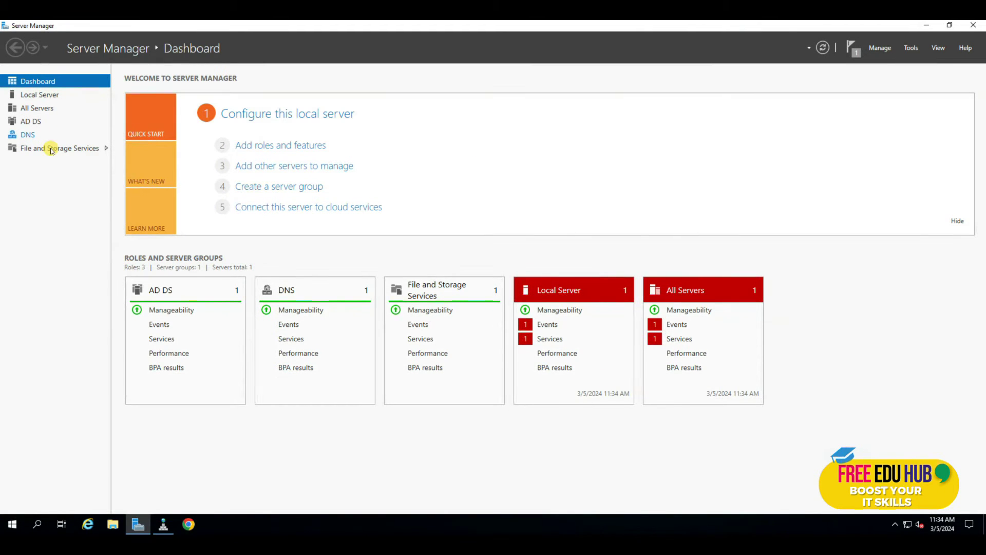
Add fs01-syed to All Servers by searching Active Directory for 'FS'
click(37, 109)
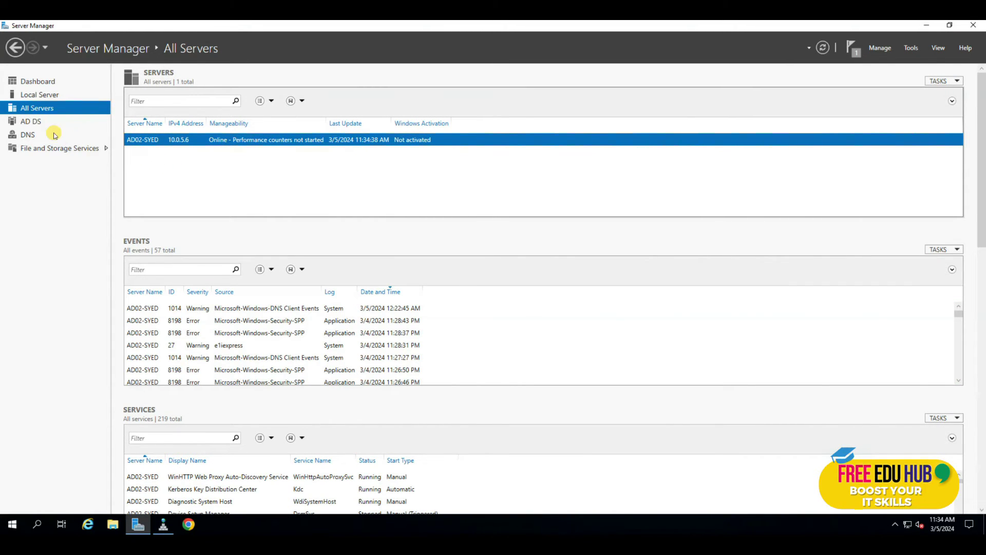
right_click(50, 113)
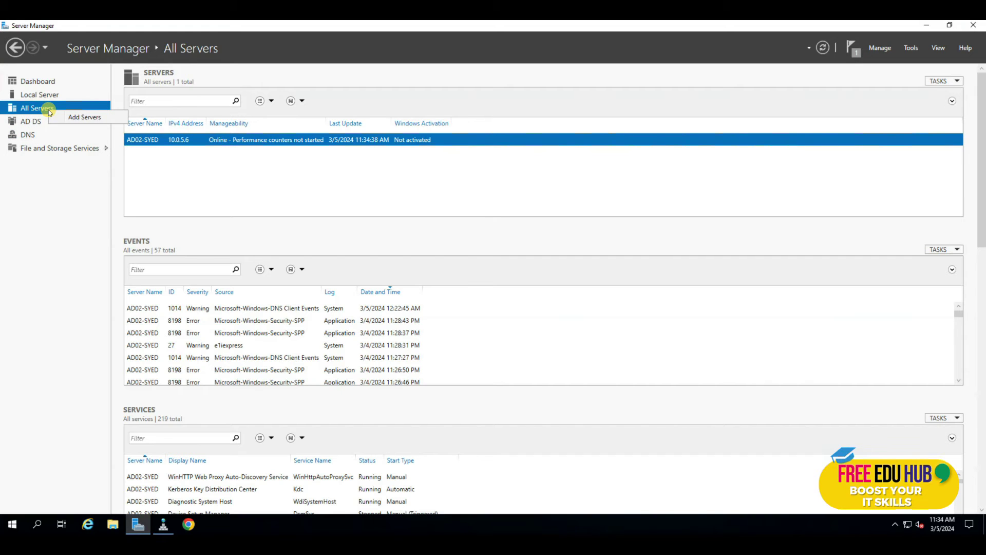
click(77, 118)
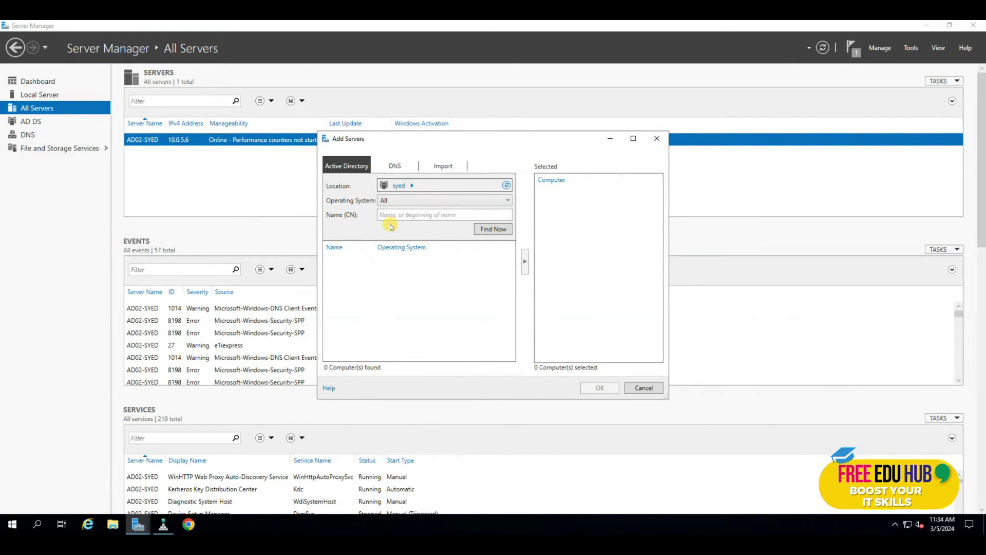
click(394, 215)
text(FS)
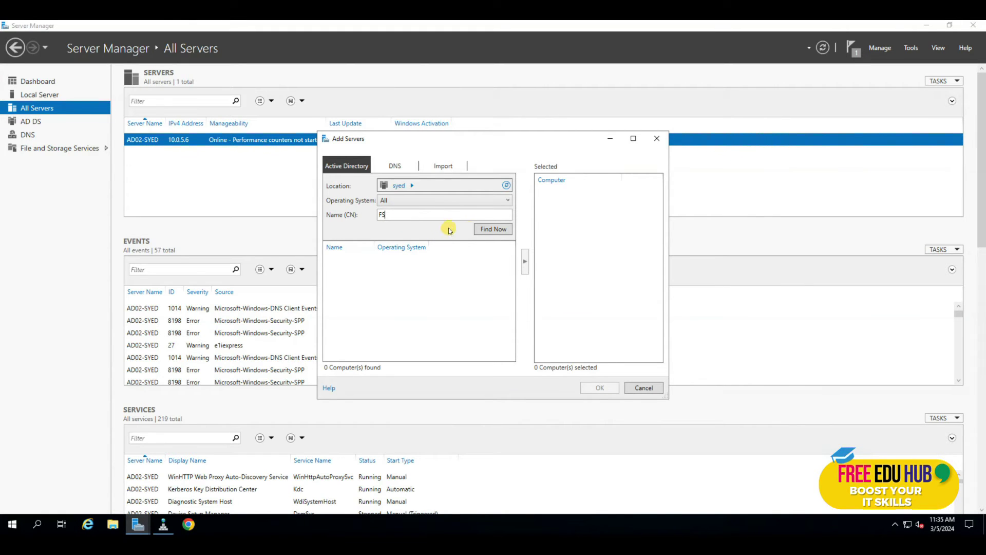
click(489, 230)
click(334, 262)
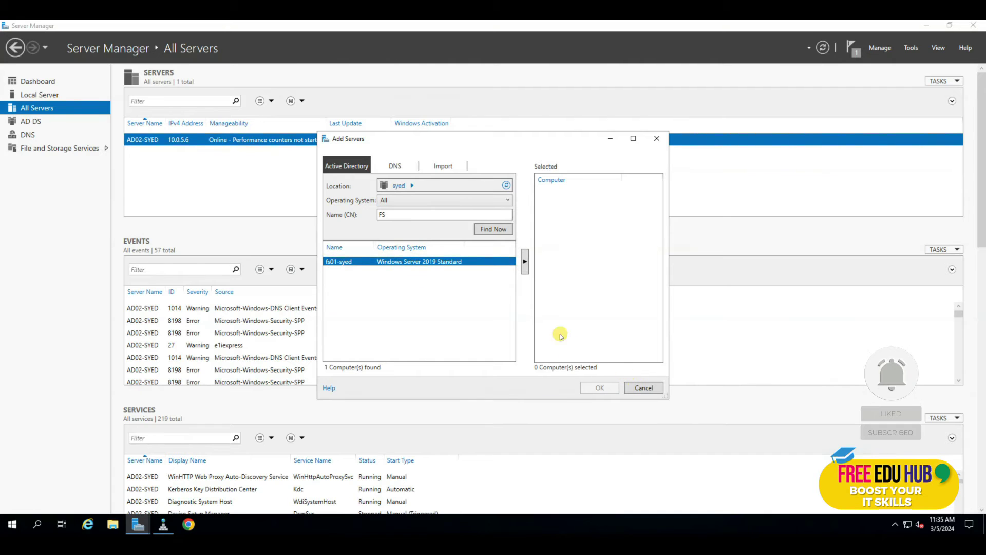
click(522, 263)
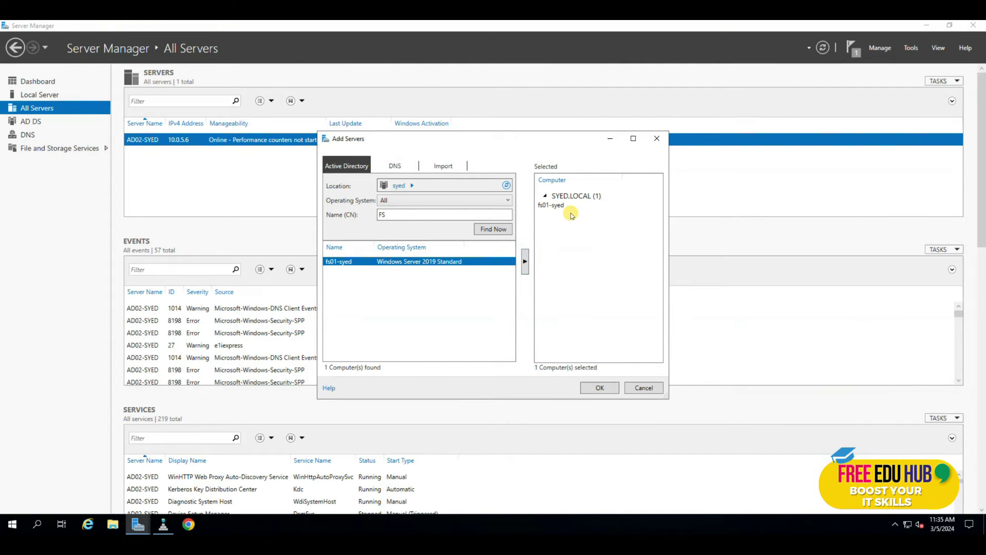
click(554, 206)
click(599, 388)
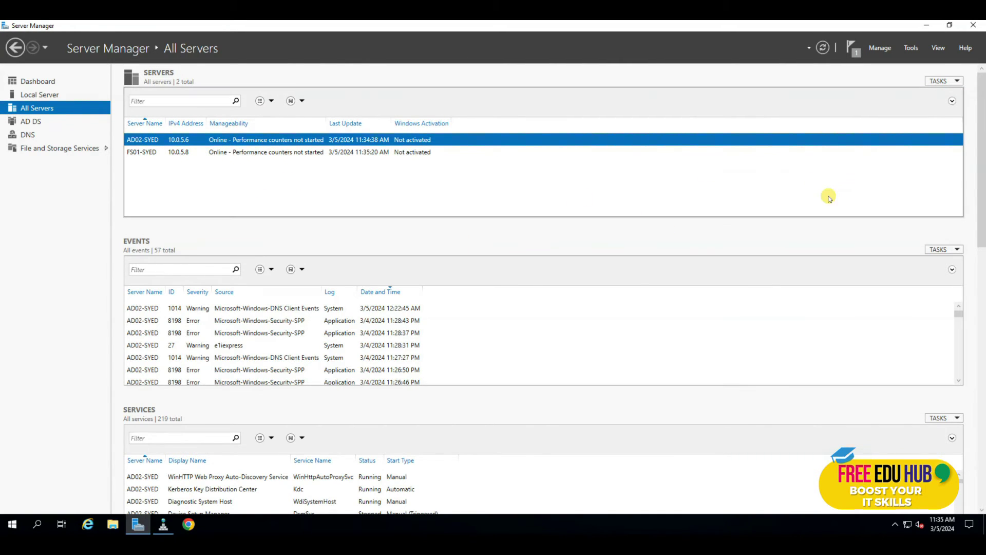
Launch Active Directory Users and Computers from the Tools menu
click(912, 48)
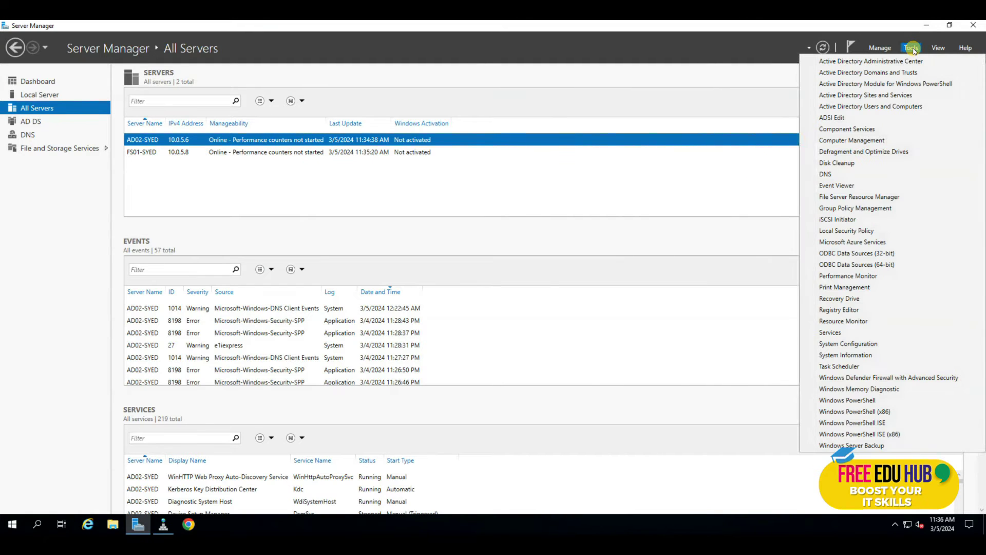
click(890, 107)
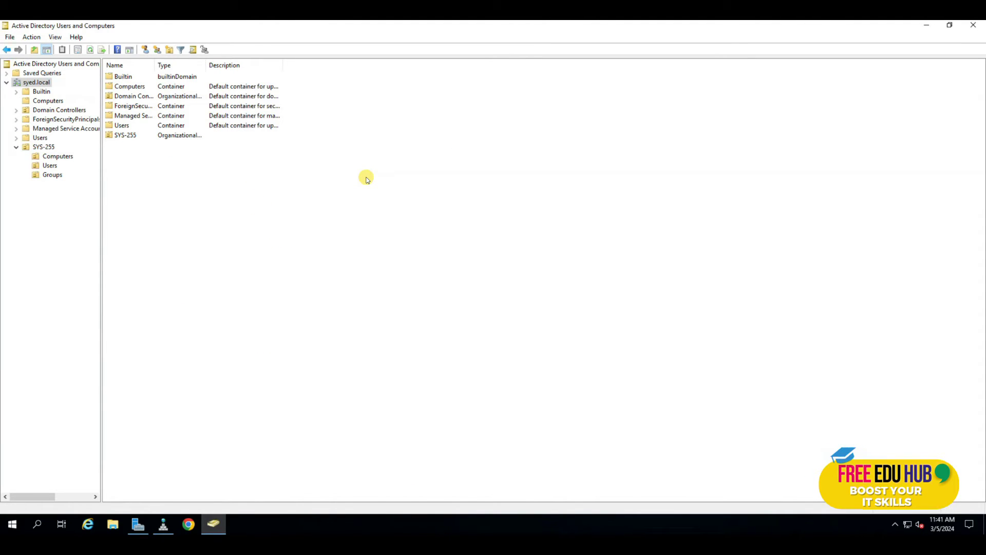
Browse SYS-255's Computers, Users and Groups OUs, then open the sales-users group's properties
click(46, 147)
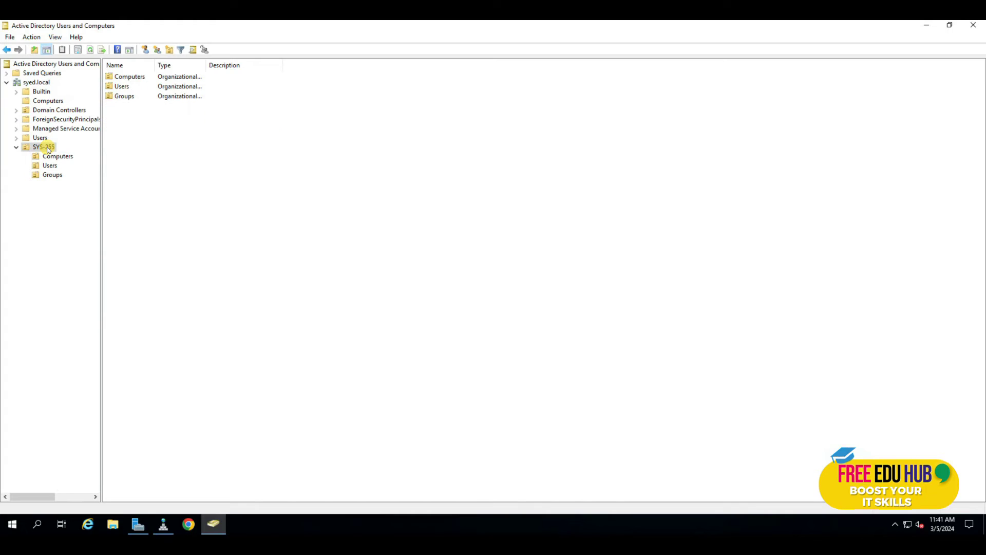
click(52, 160)
click(51, 166)
click(51, 174)
click(58, 157)
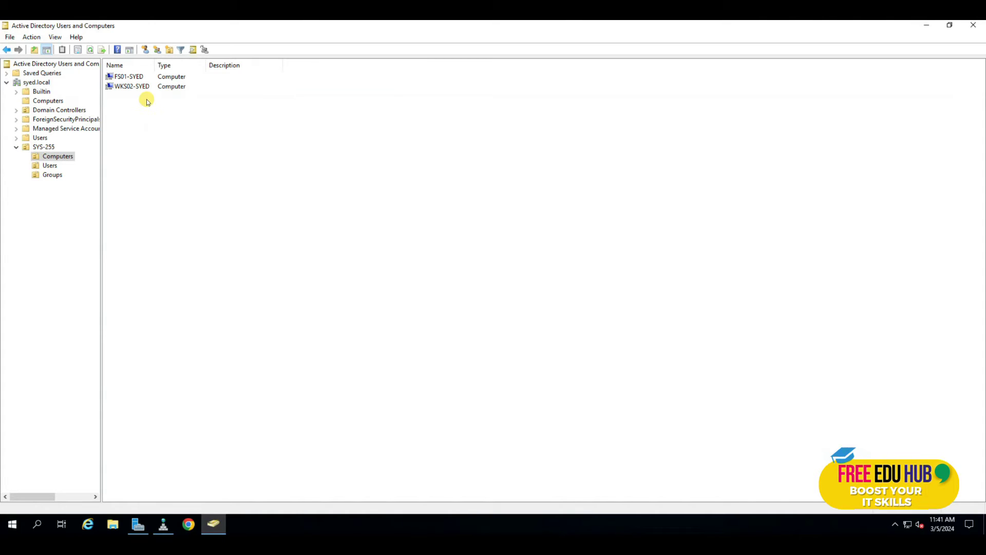
click(50, 165)
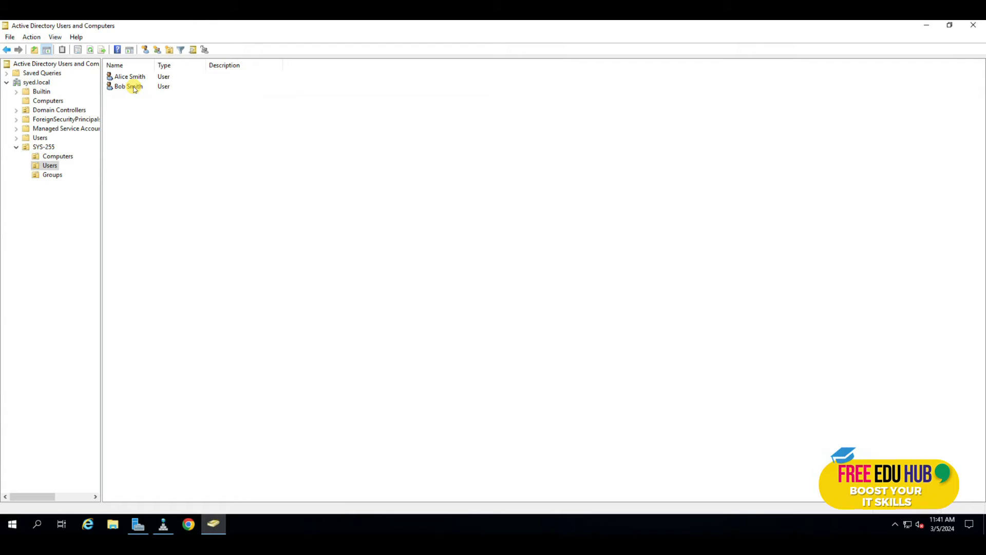
click(50, 176)
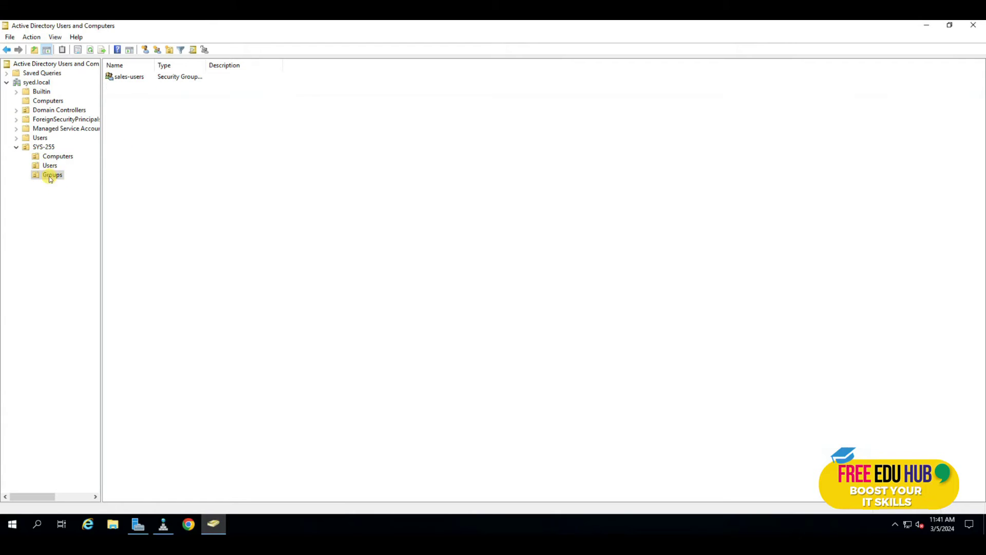
double_click(135, 78)
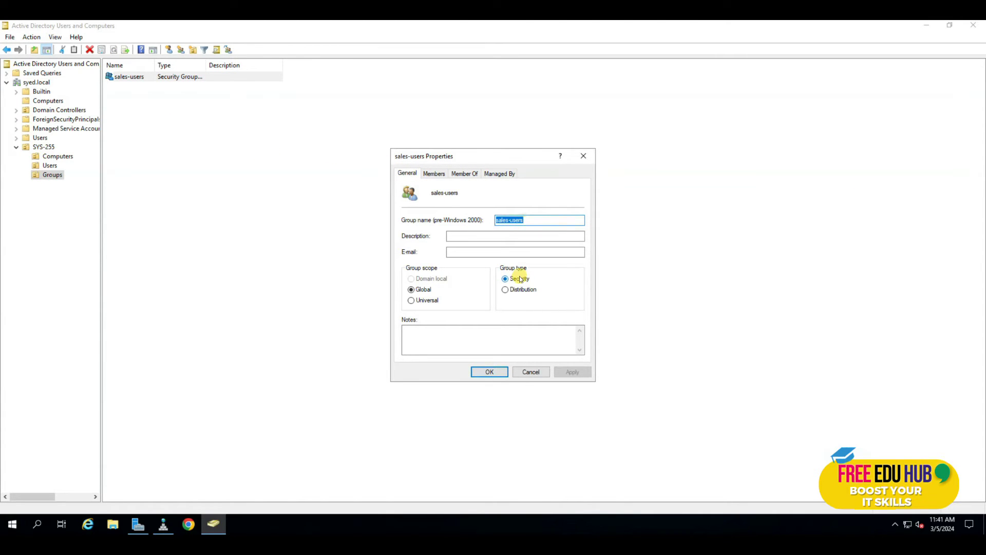
Add the sales user's account to the sales-users group and apply the membership change
click(434, 173)
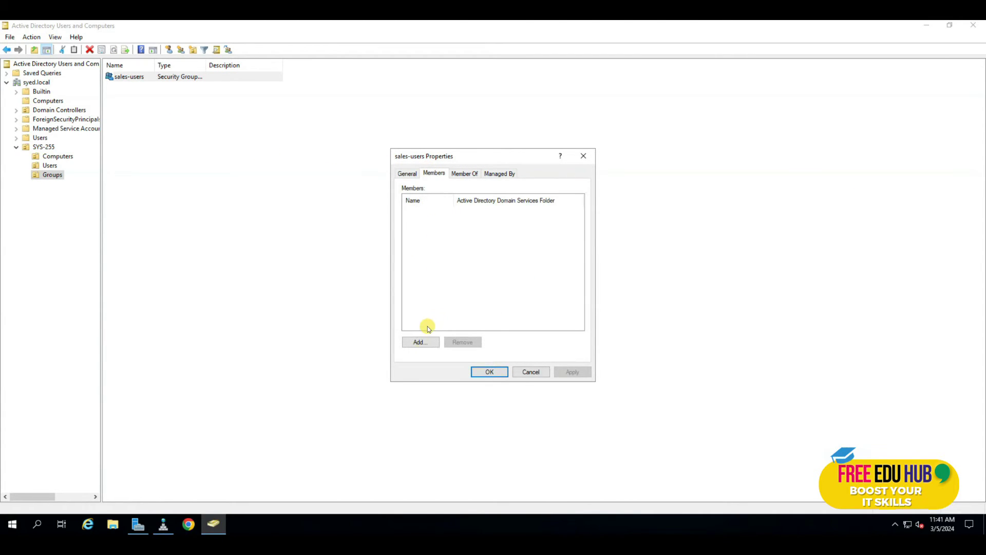
click(420, 342)
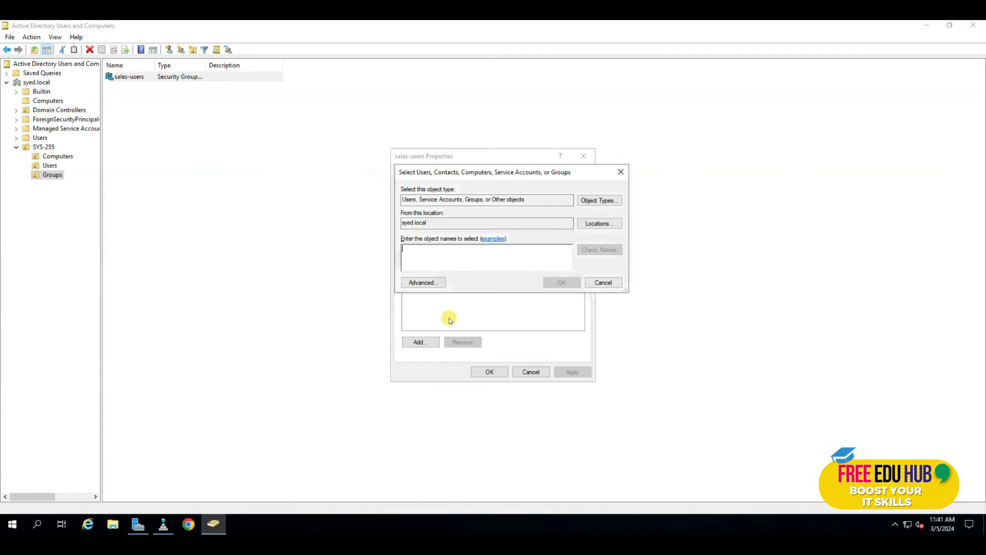
click(449, 262)
text(alice)
key(Return)
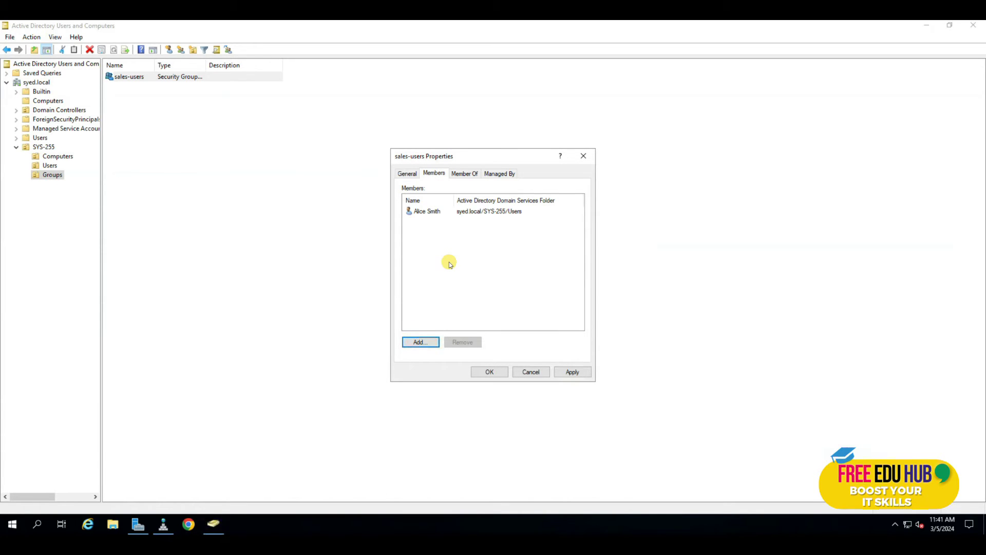
click(585, 371)
click(489, 371)
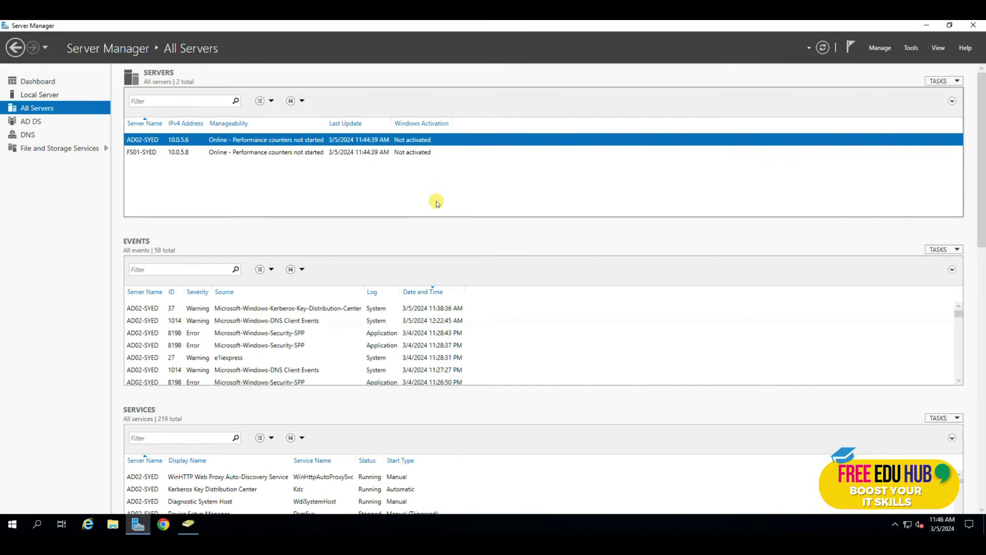
Return to All Servers, select FS01-SYED and bring up its context menu
click(32, 80)
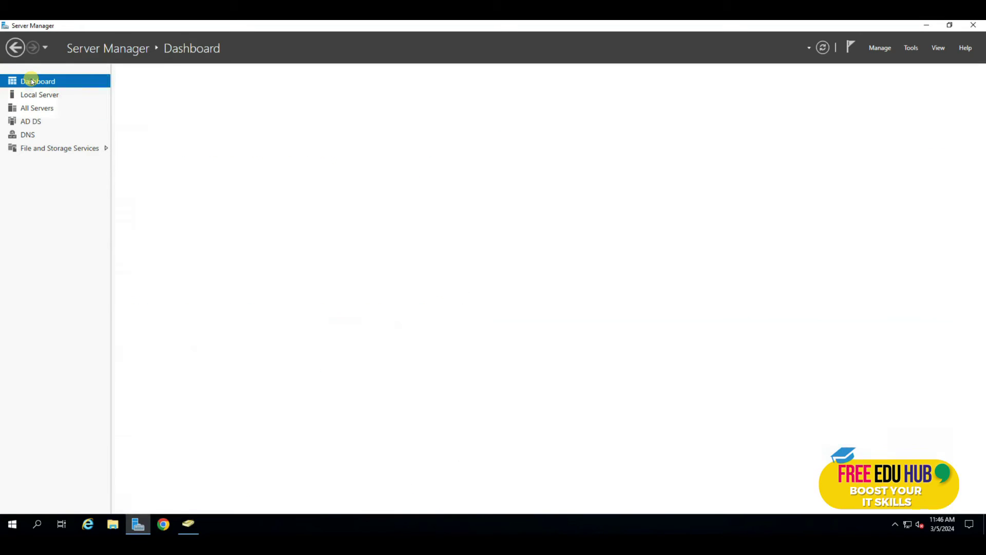
click(38, 109)
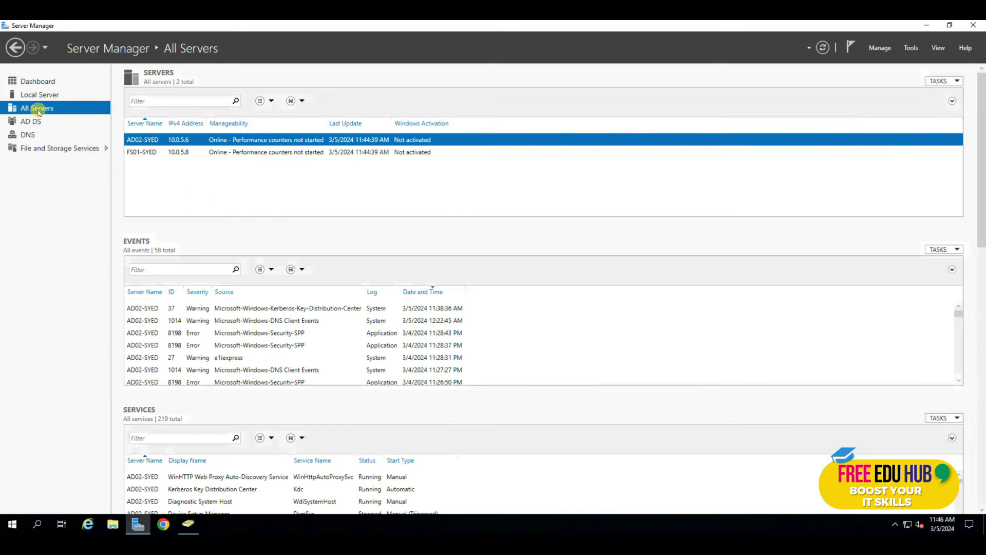
click(178, 149)
click(178, 140)
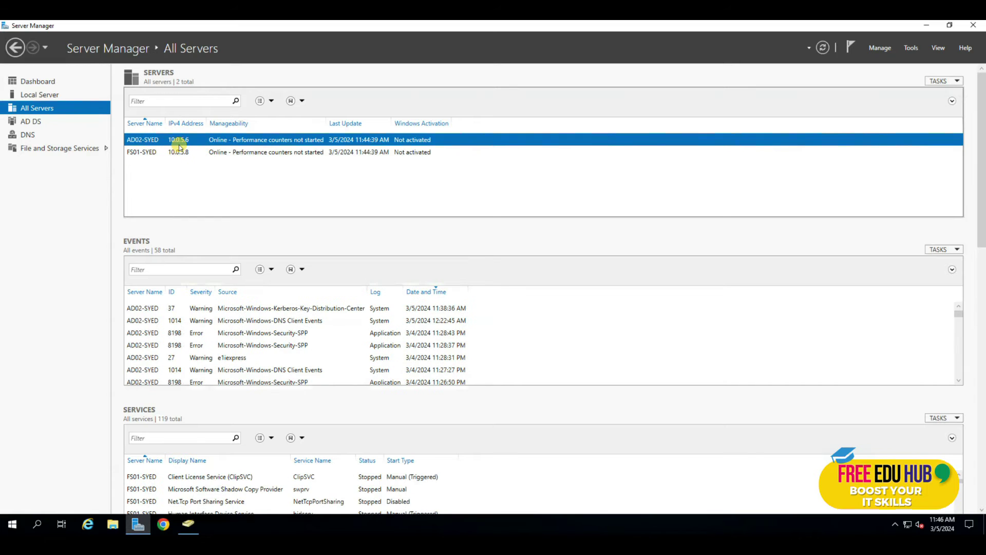
click(178, 152)
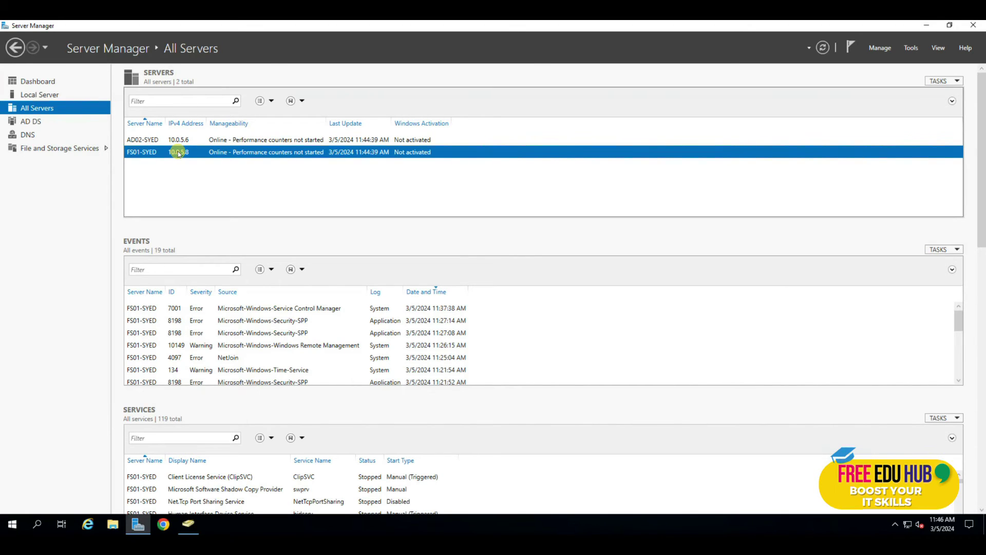
right_click(178, 154)
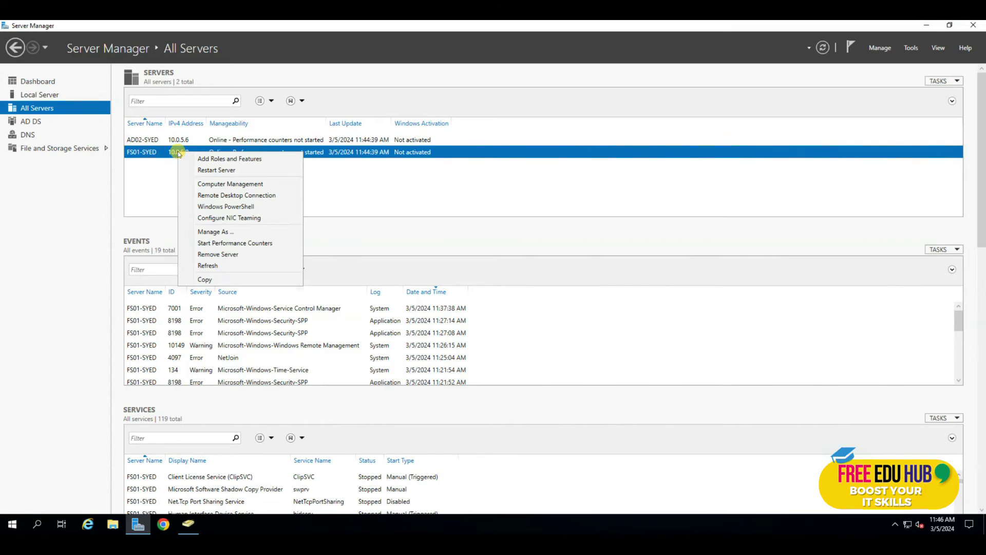
Launch a role-based Add Roles and Features install targeting fs01-syed.syed.local, up to server roles
click(211, 160)
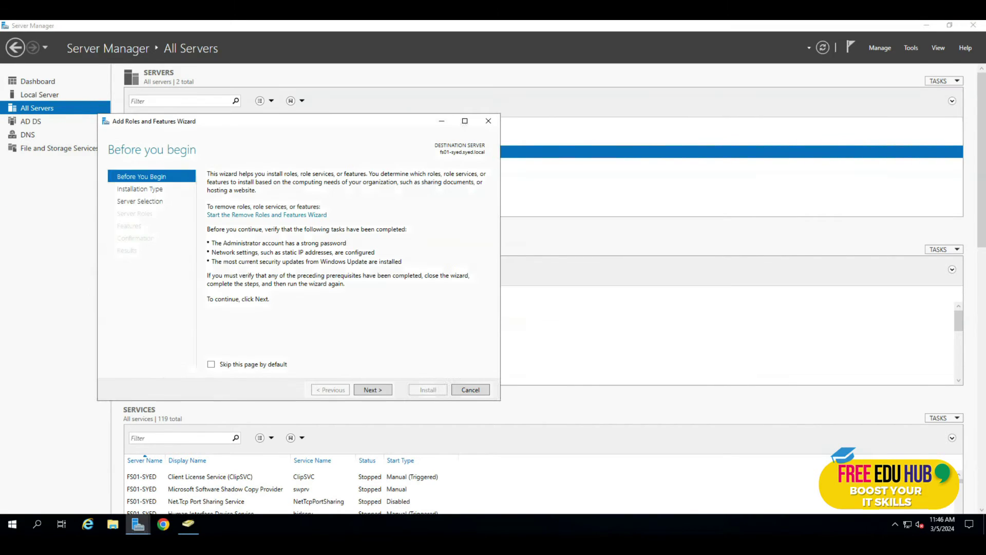
click(374, 390)
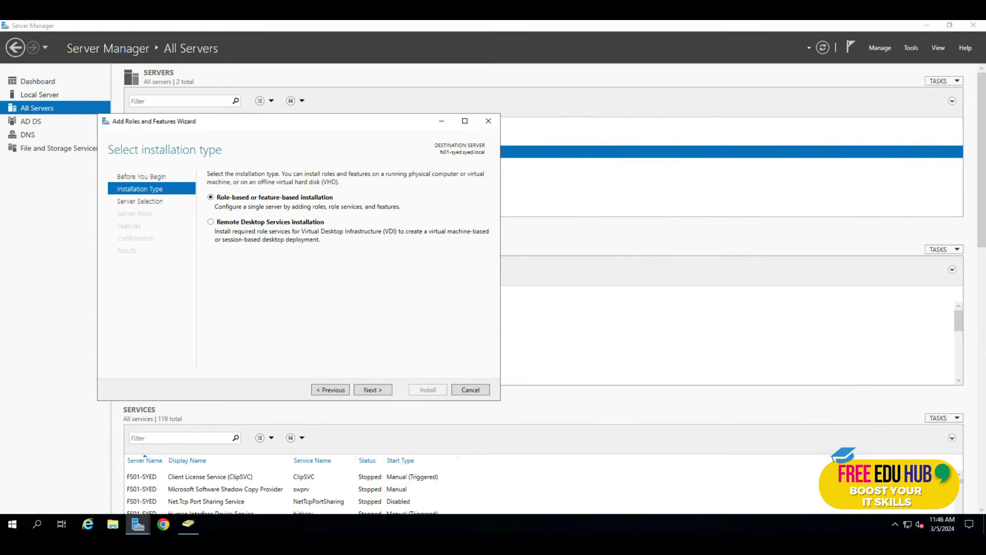
click(375, 389)
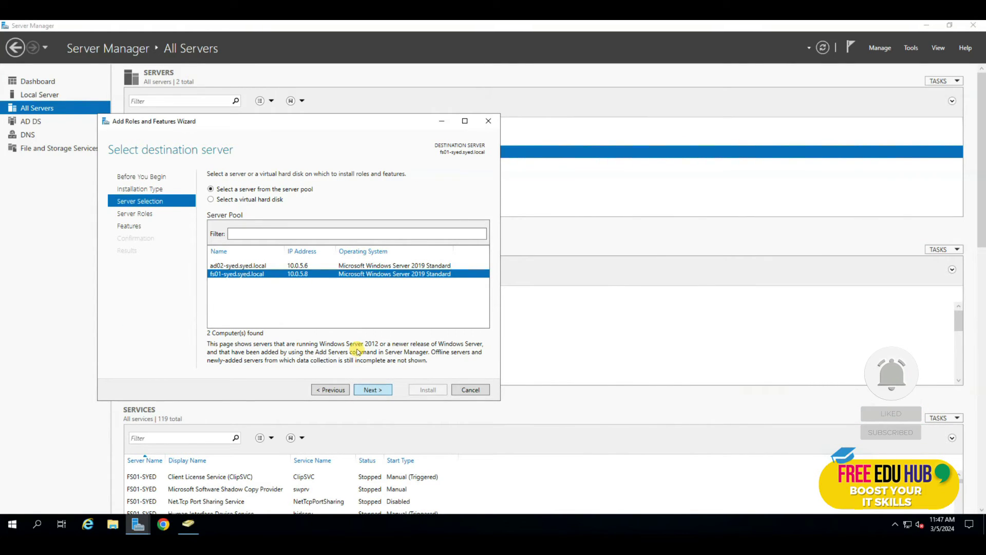
click(301, 265)
click(301, 276)
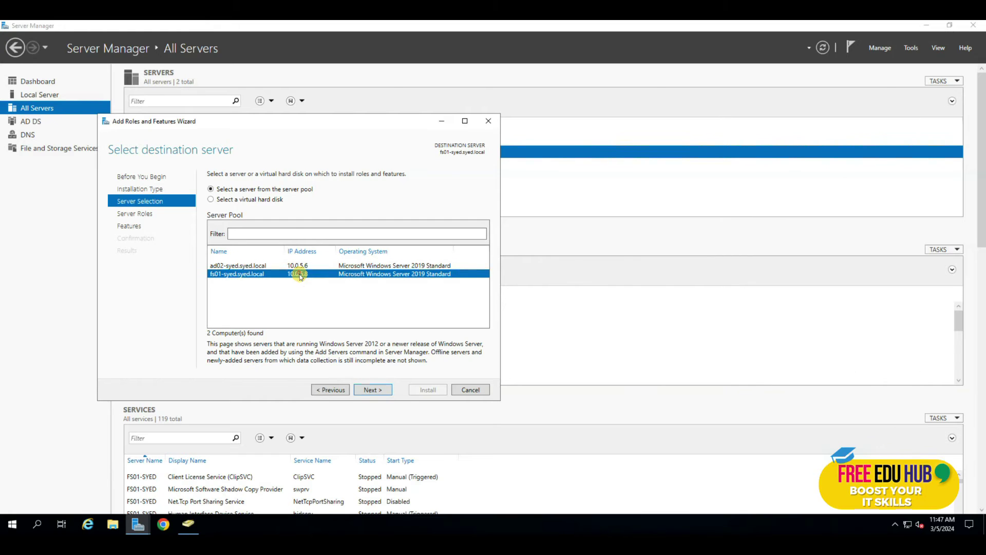
click(372, 390)
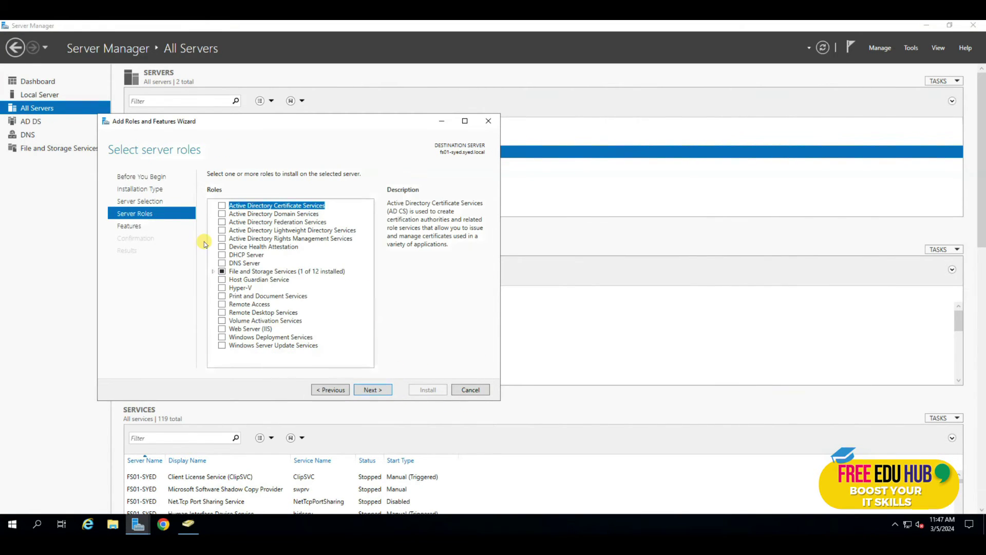
Tick File Server Resource Manager under File and iSCSI Services, adding its required features
click(213, 272)
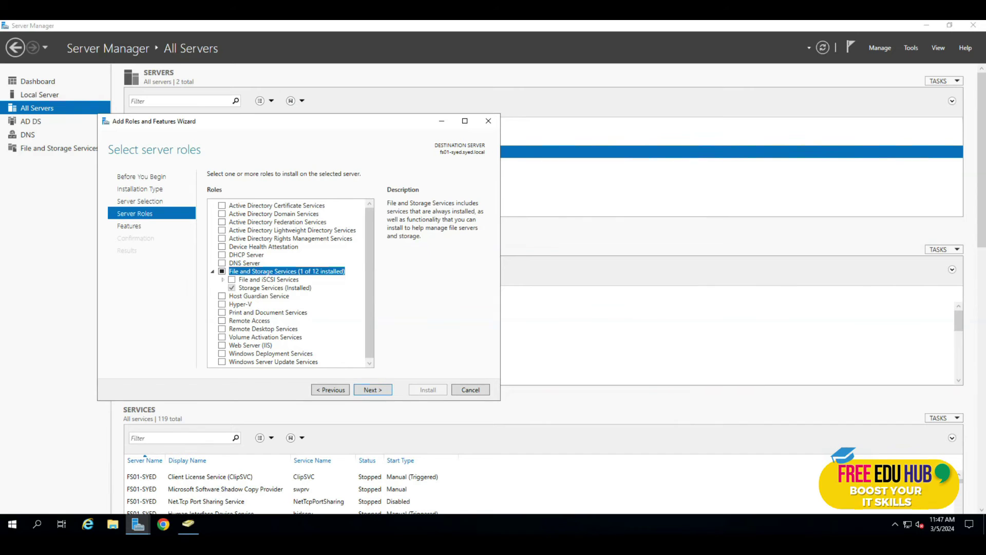
click(227, 282)
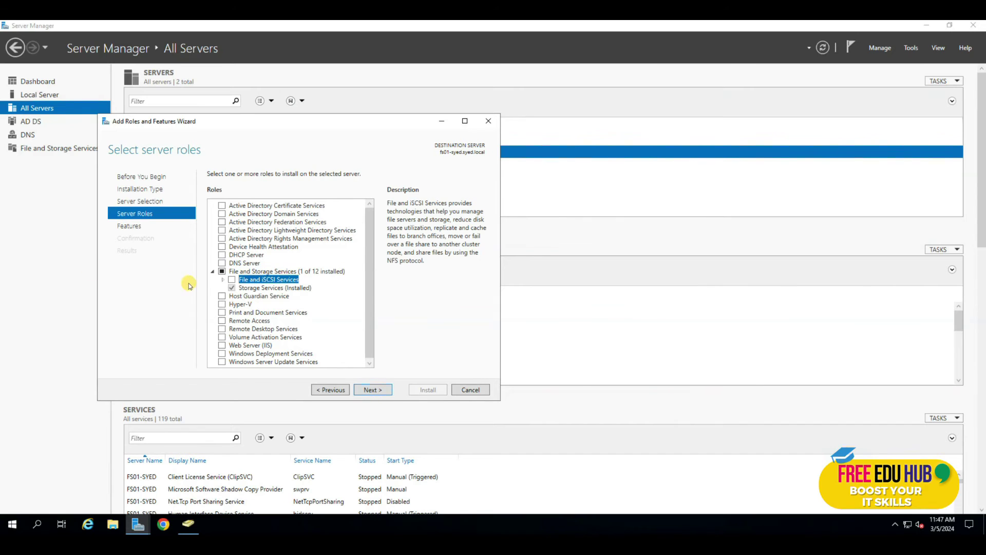
click(221, 281)
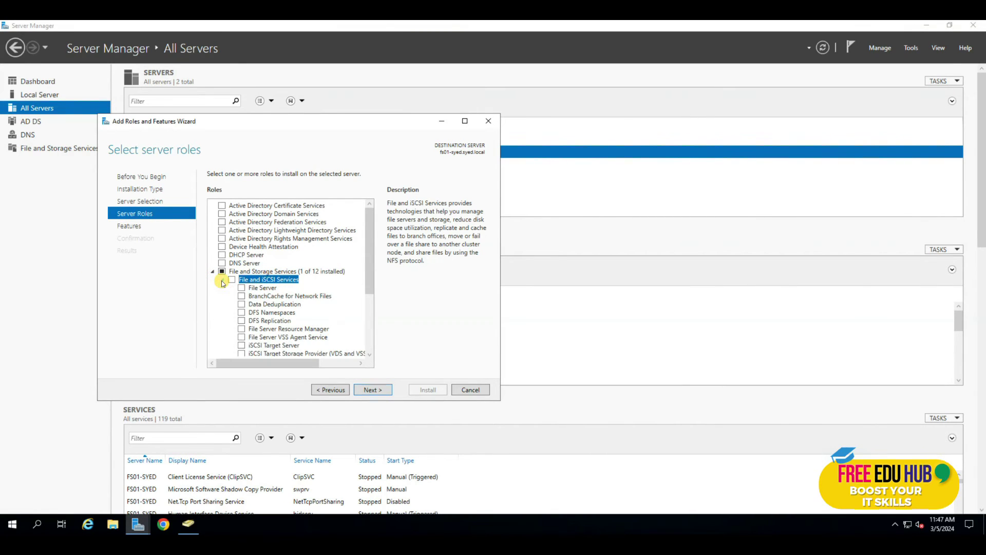
click(243, 329)
click(330, 350)
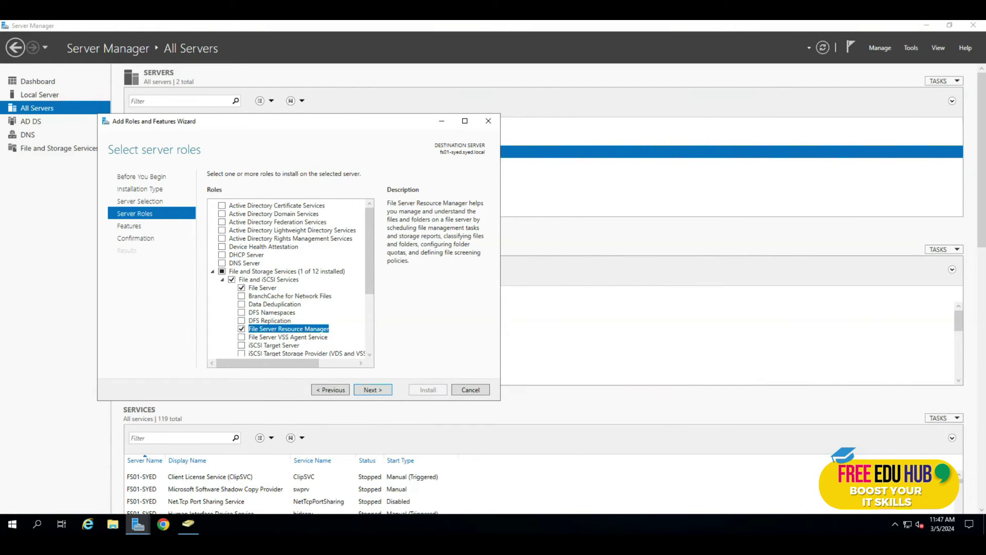
Proceed through the remaining wizard pages, install the roles, and close the wizard
scroll(291, 277, down, 2)
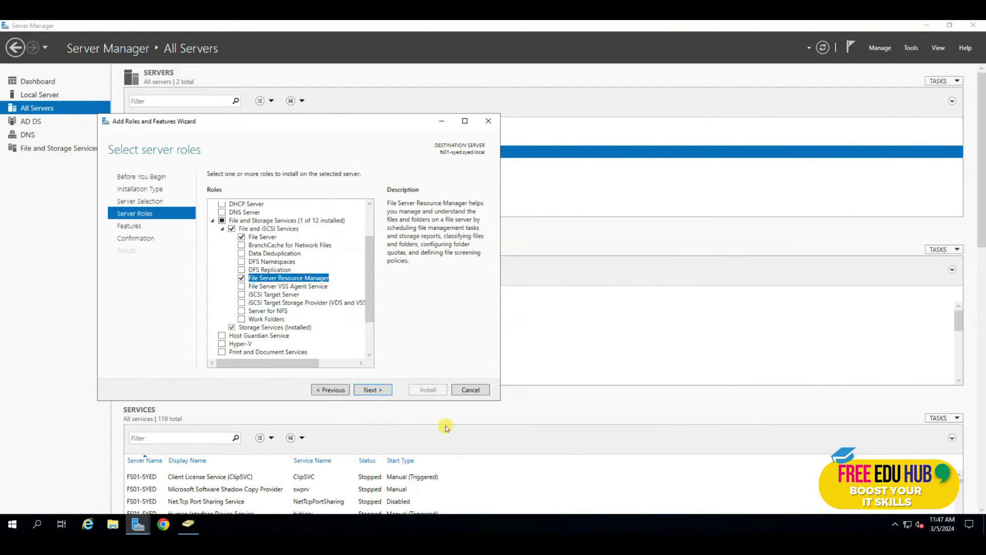
click(370, 389)
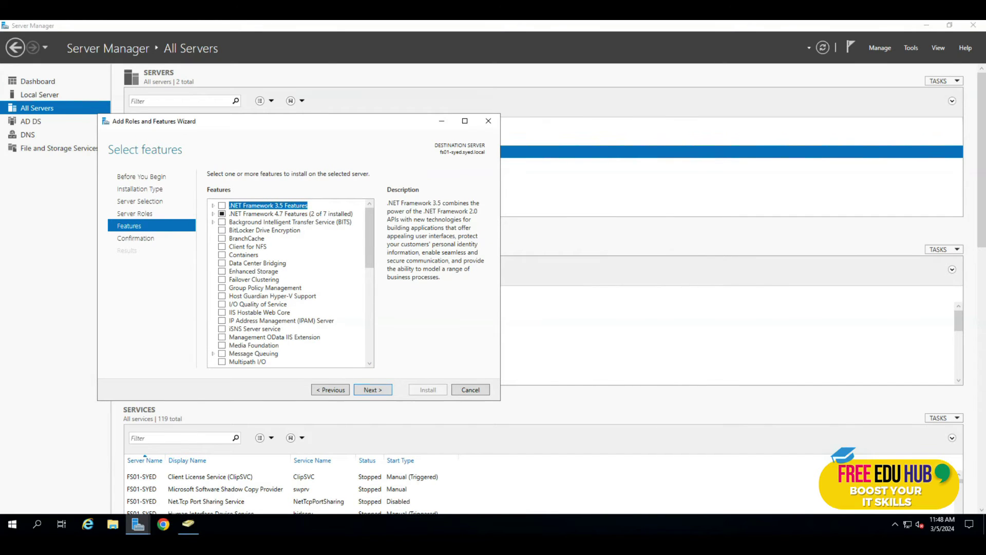
click(371, 390)
click(432, 390)
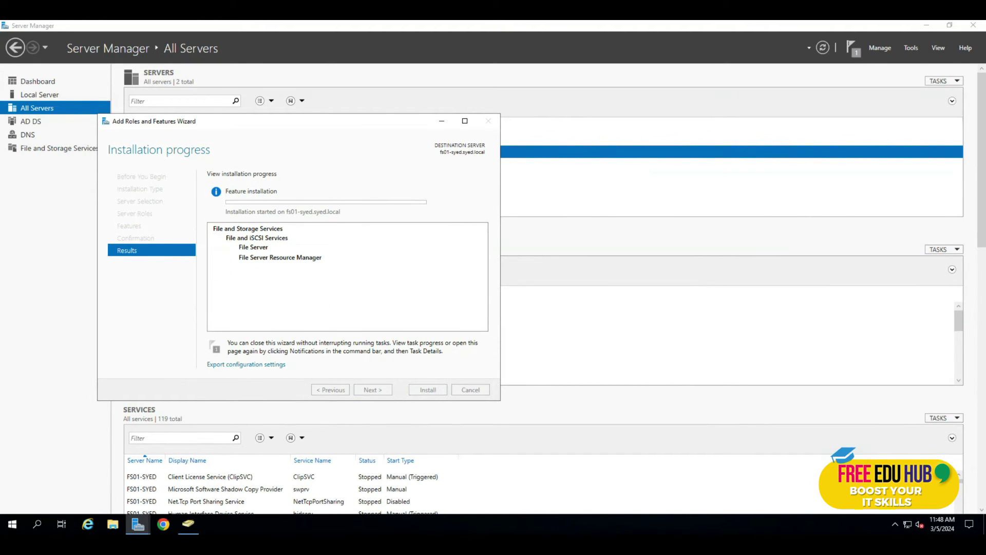
click(426, 391)
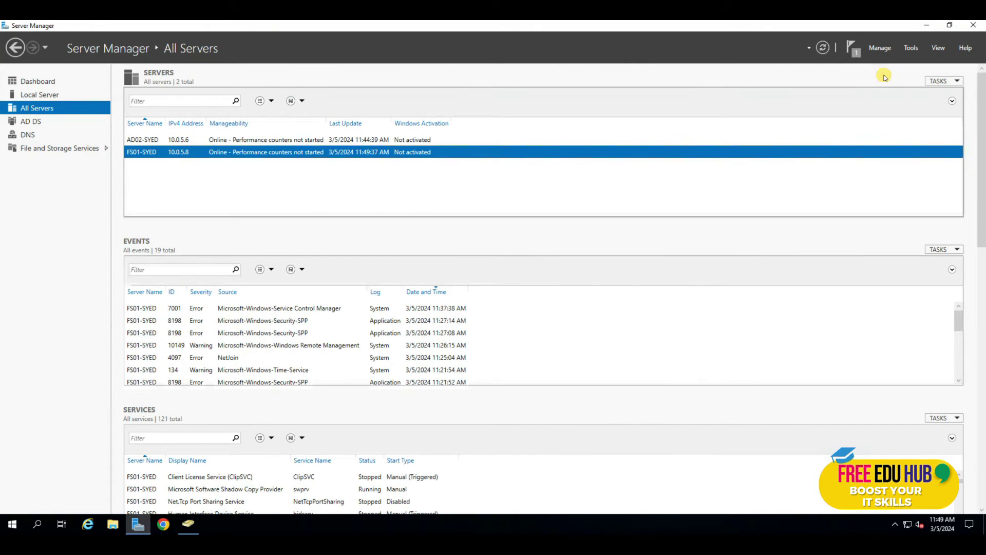
Enable the 'Remote File Server Resource Manager Management' firewall rule group on FS01 via remote PowerShell
right_click(184, 154)
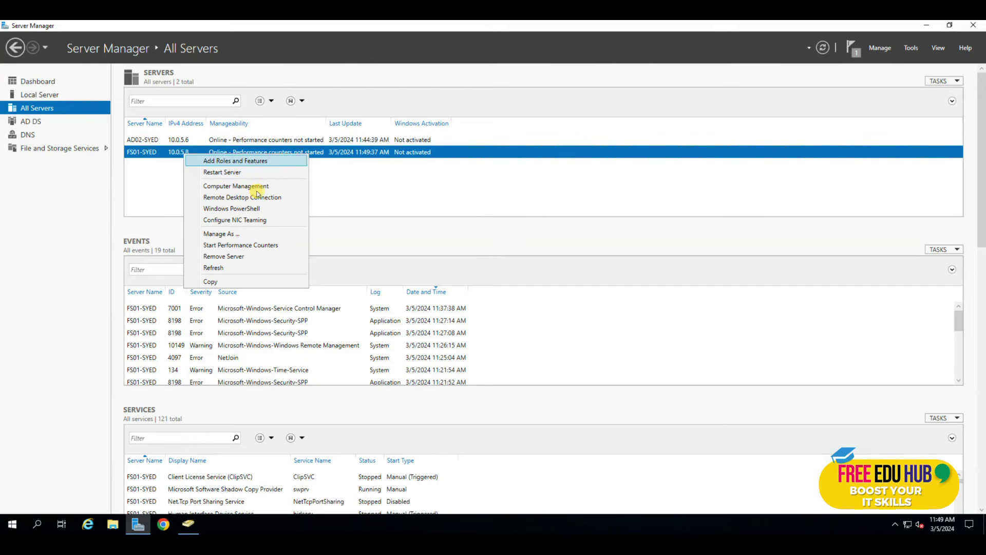
click(256, 209)
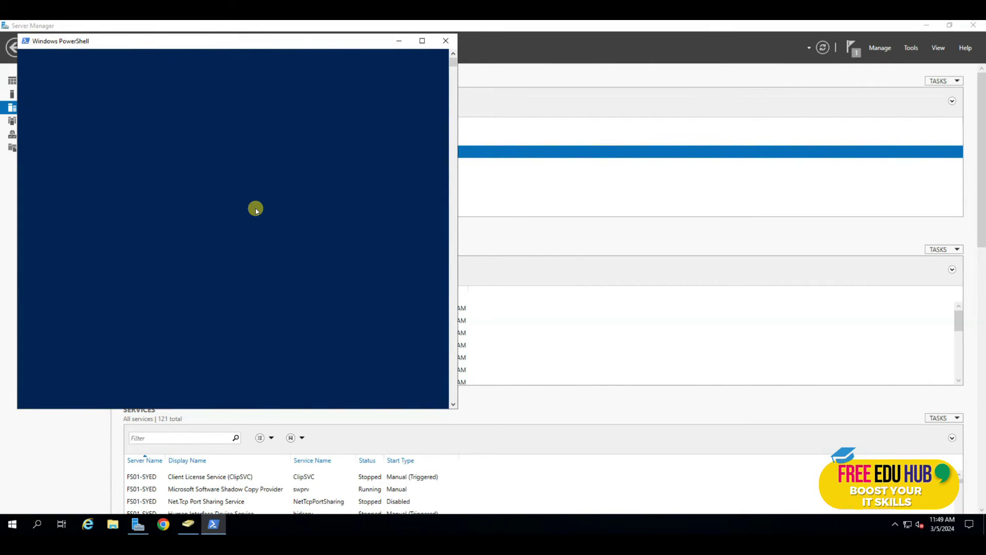
double_click(297, 43)
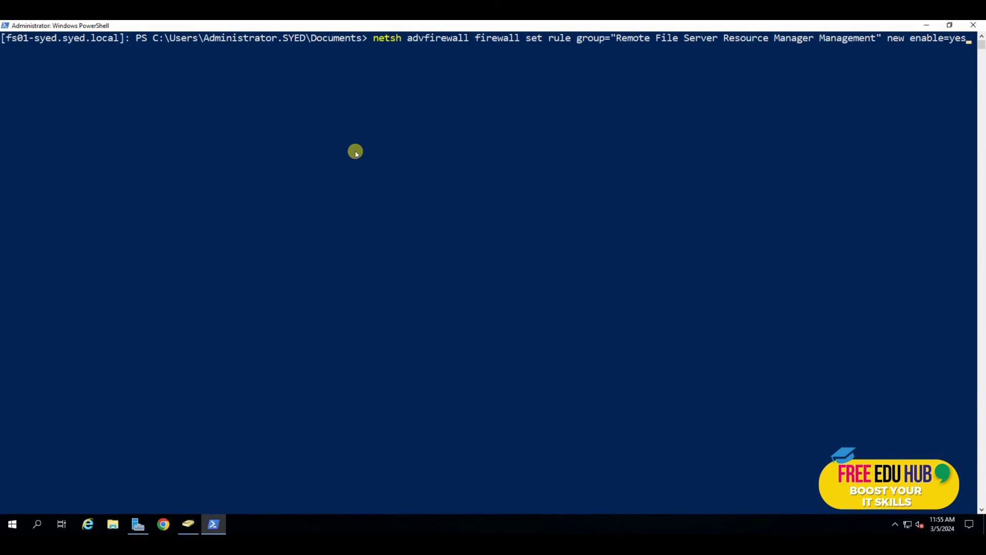
click(392, 112)
key(Escape)
key(Return)
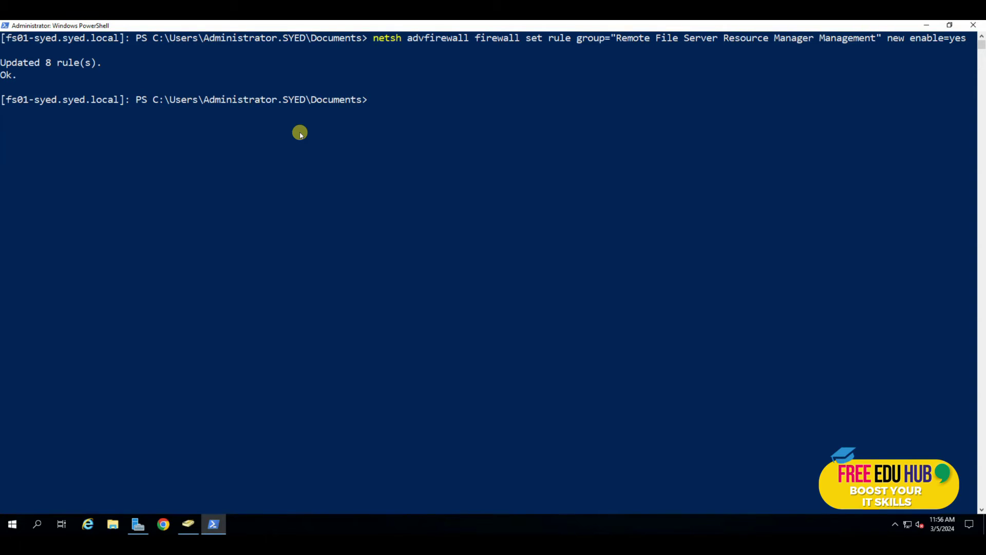
click(971, 26)
Navigate to File and Storage Services > Servers and bring up FS01-SYED's actions menu
click(275, 201)
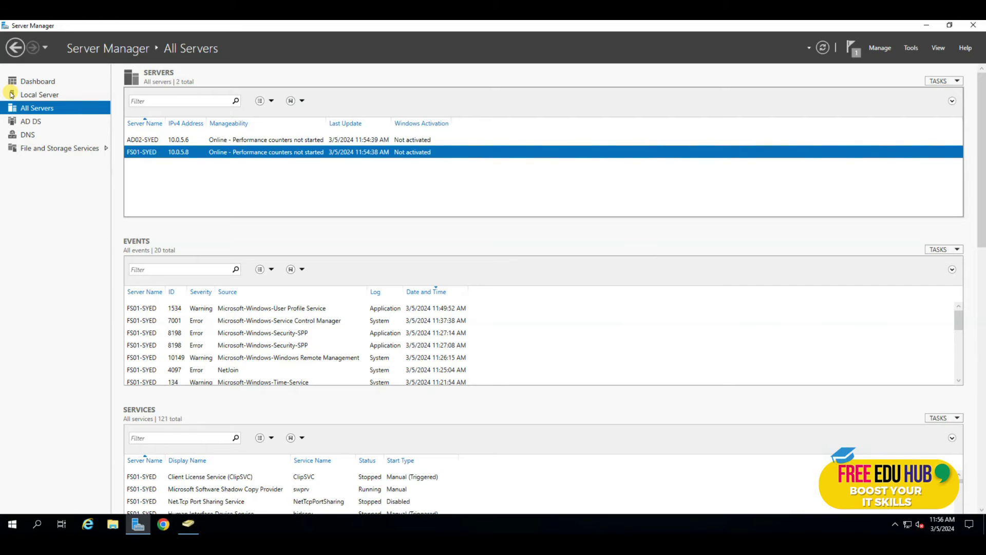
click(36, 97)
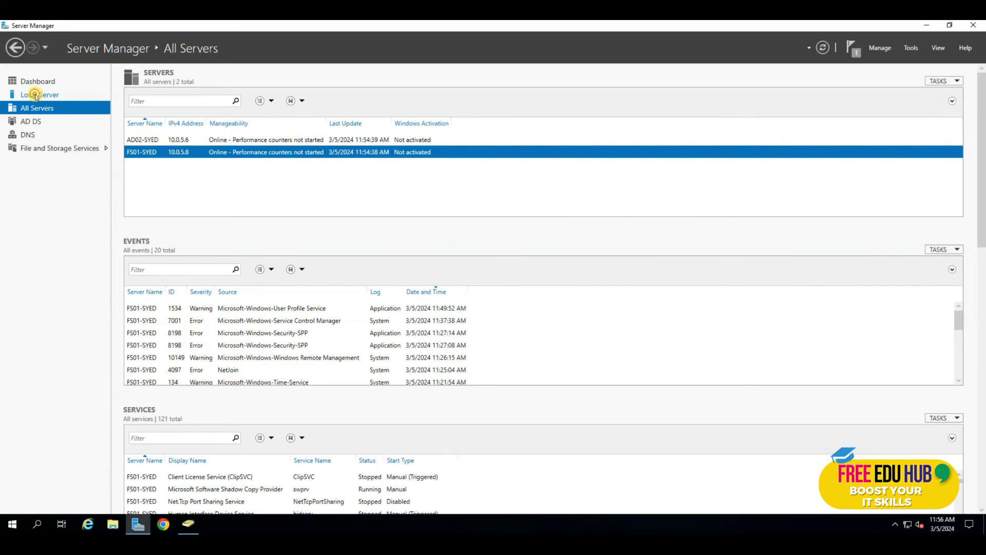
click(43, 149)
click(44, 149)
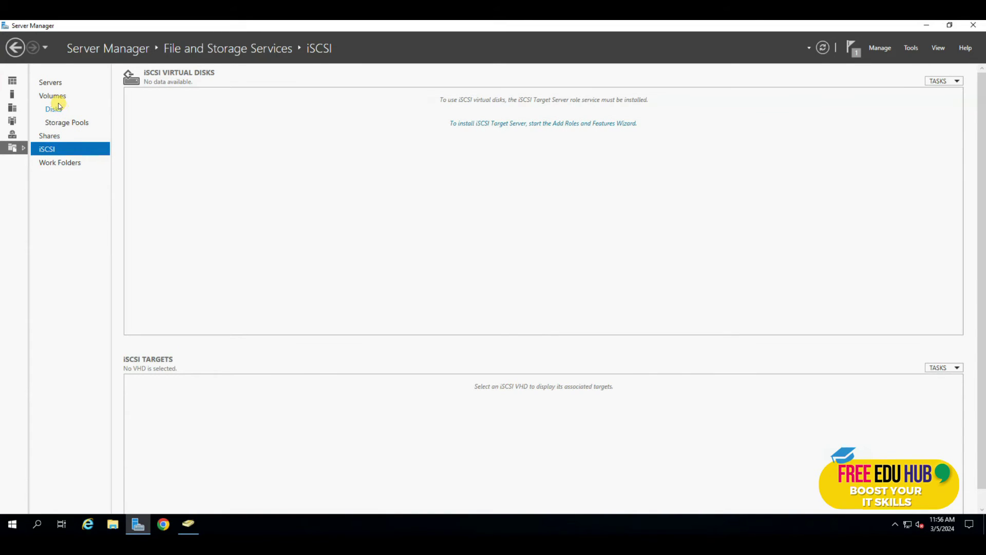
click(55, 82)
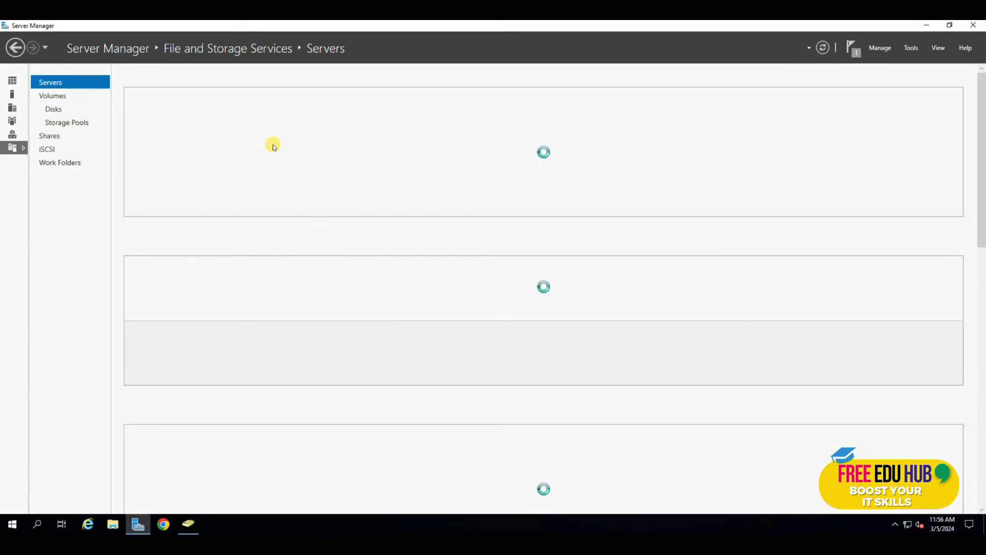
right_click(207, 152)
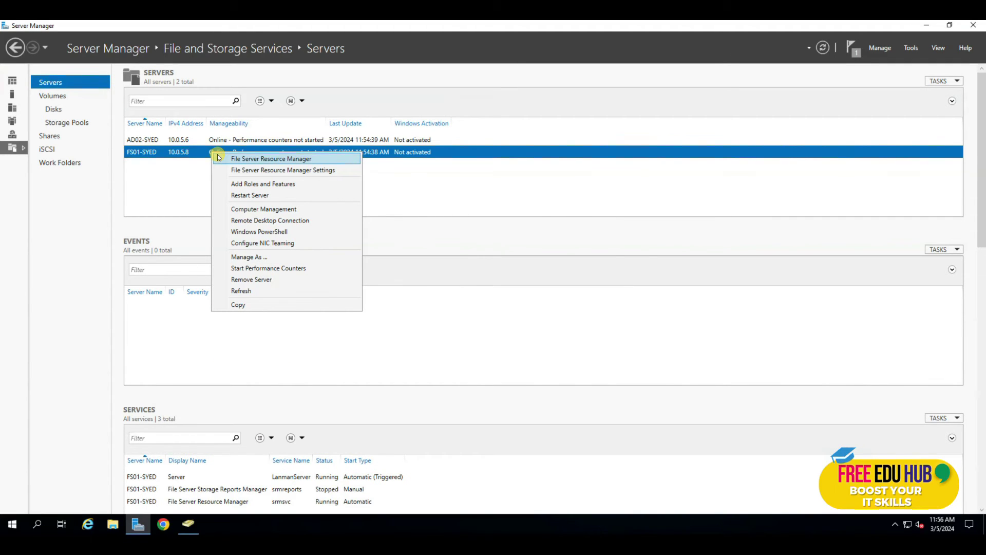
Launch File Server Resource Manager for FS01-SYED from its context menu
click(288, 160)
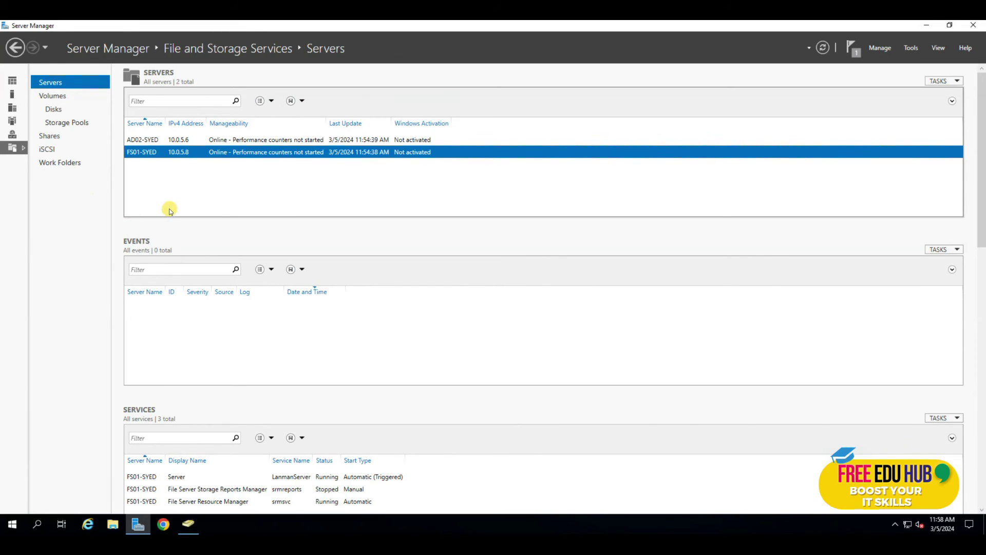
Start a New Share using the SMB Share - Quick profile on fs01-syed's C: volume
click(49, 135)
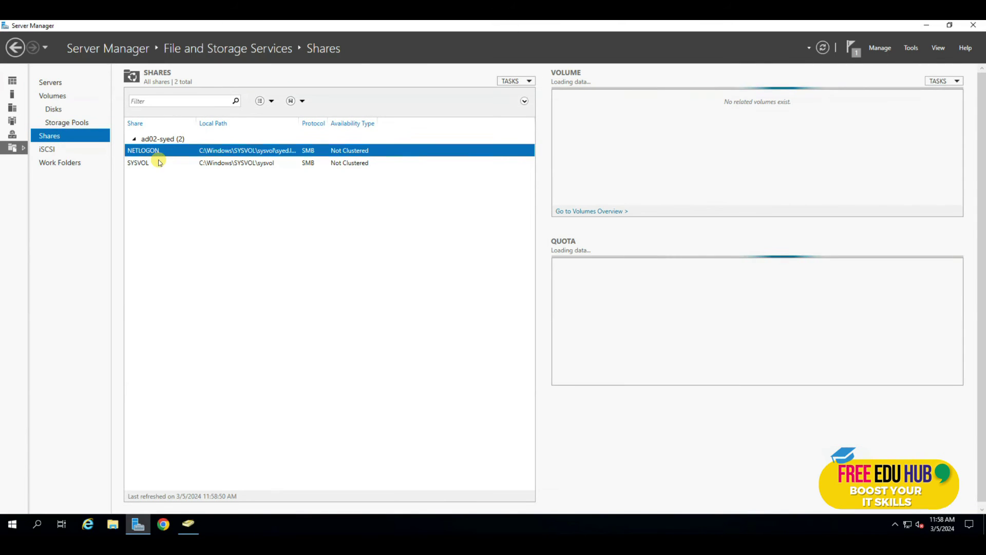
click(180, 213)
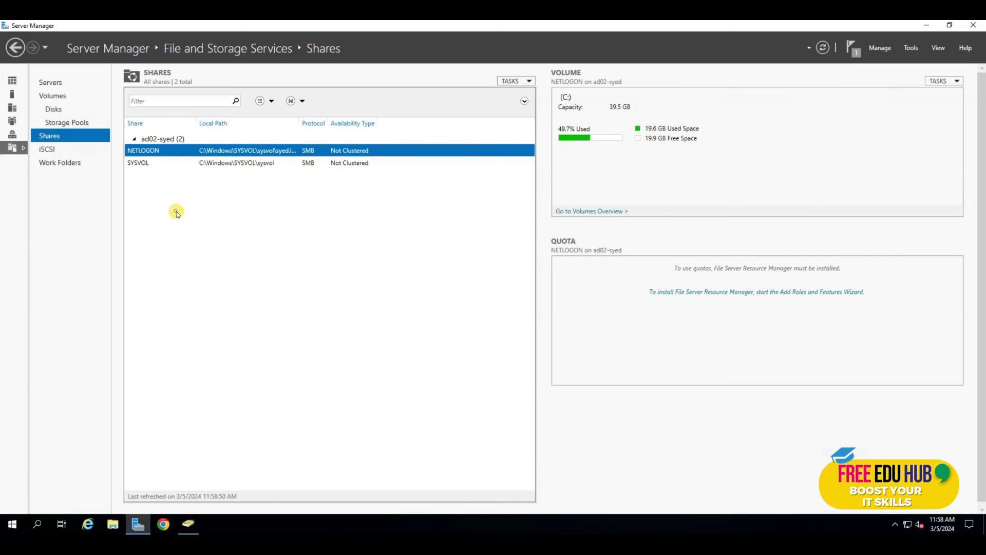
right_click(176, 213)
click(196, 217)
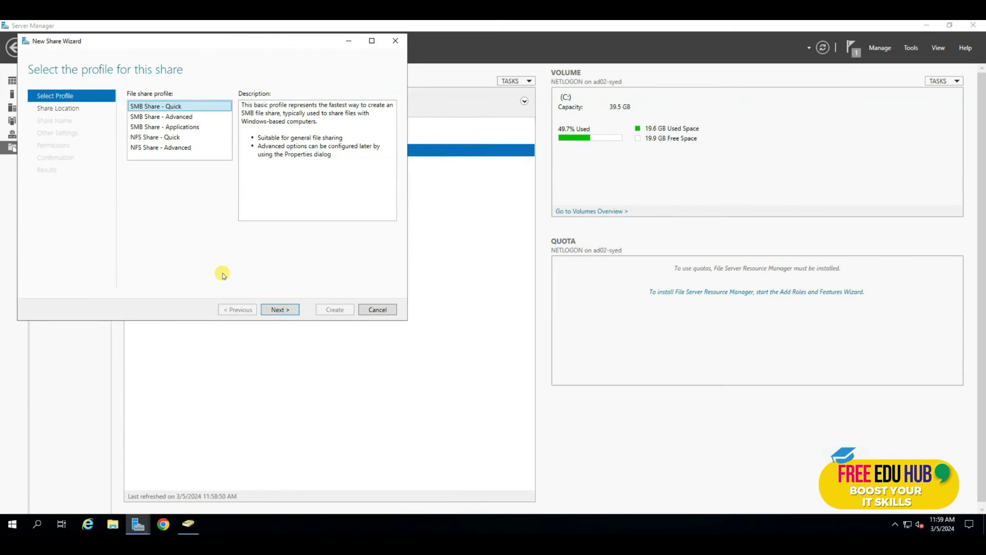
click(277, 310)
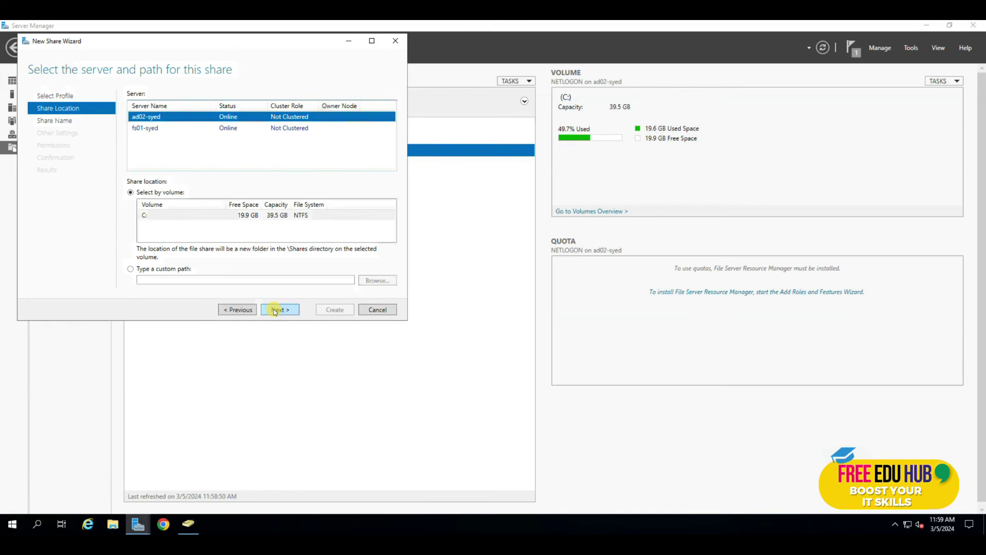
click(142, 129)
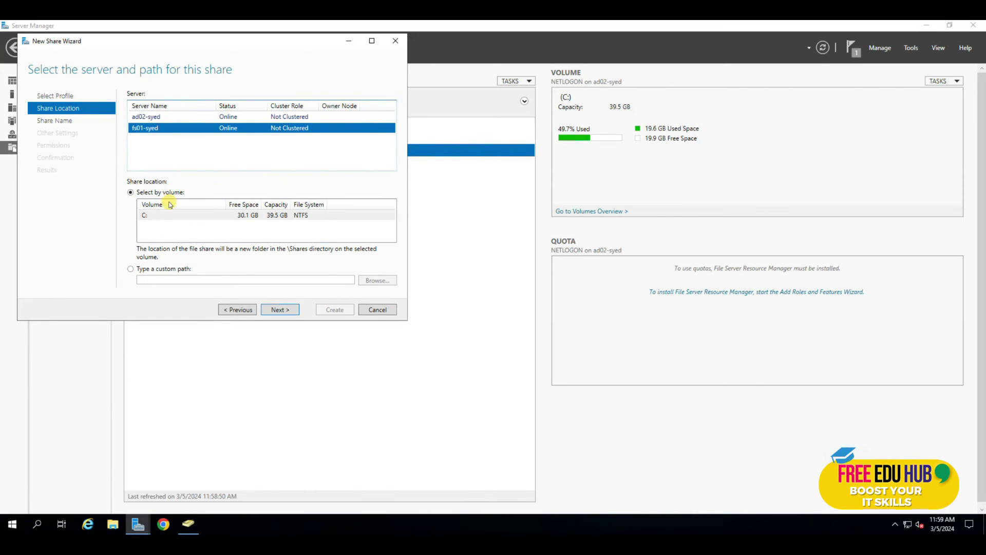
click(280, 309)
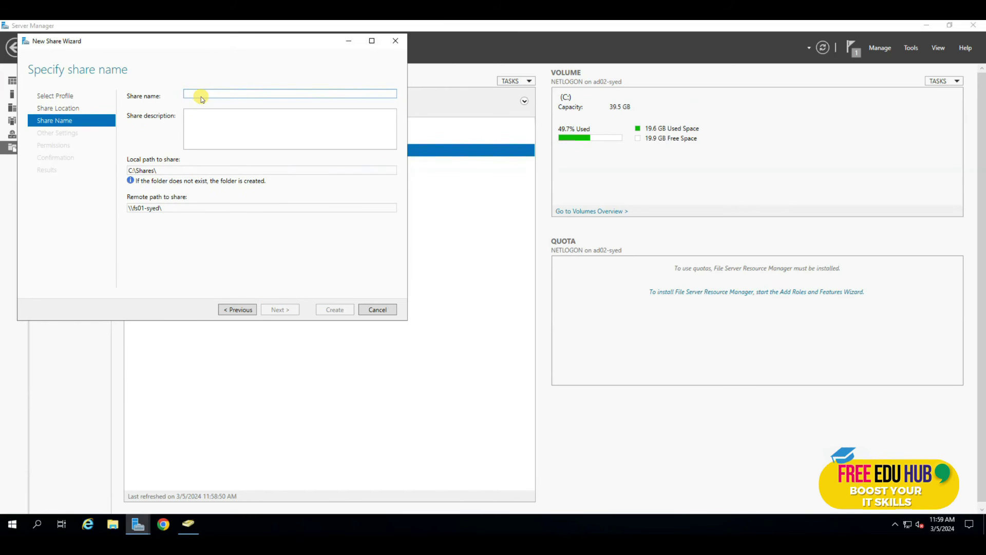
Name the share 'Share' at C:\Shares\Share, keep default settings, and open its permission customization
text(Share)
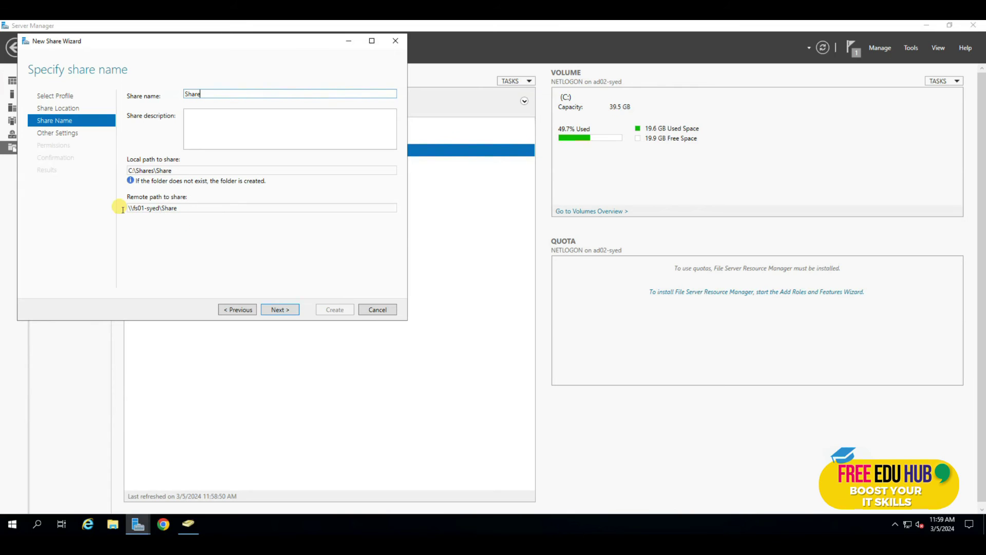
click(281, 310)
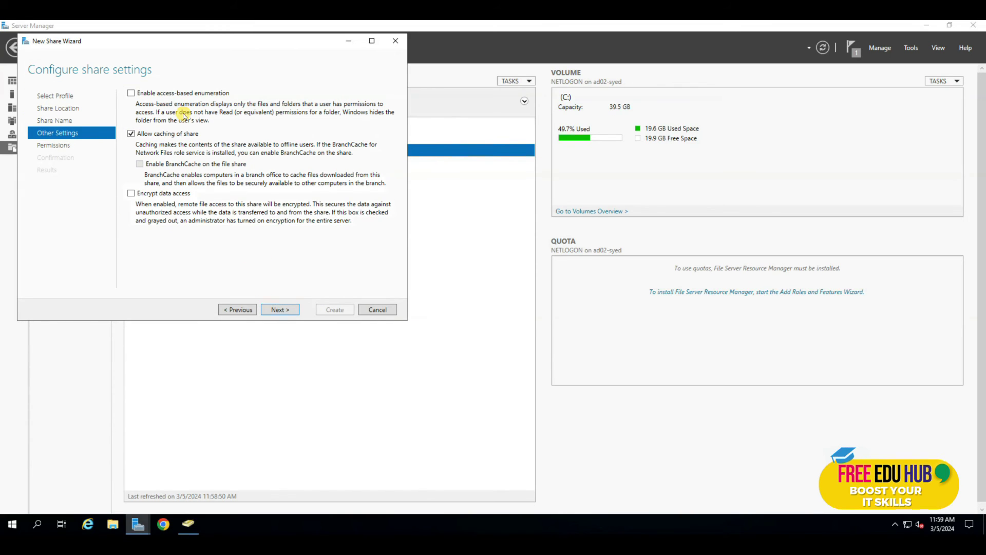
click(275, 309)
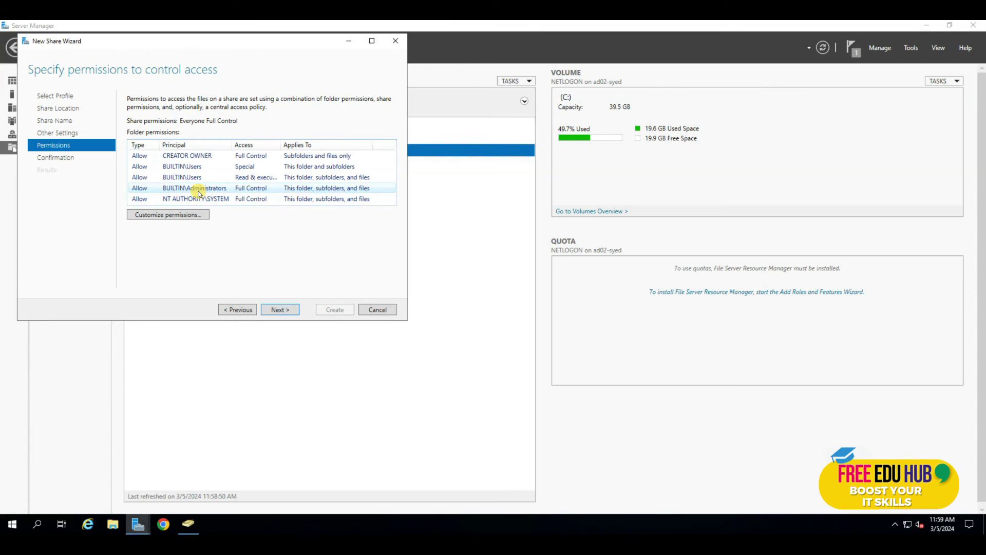
click(182, 215)
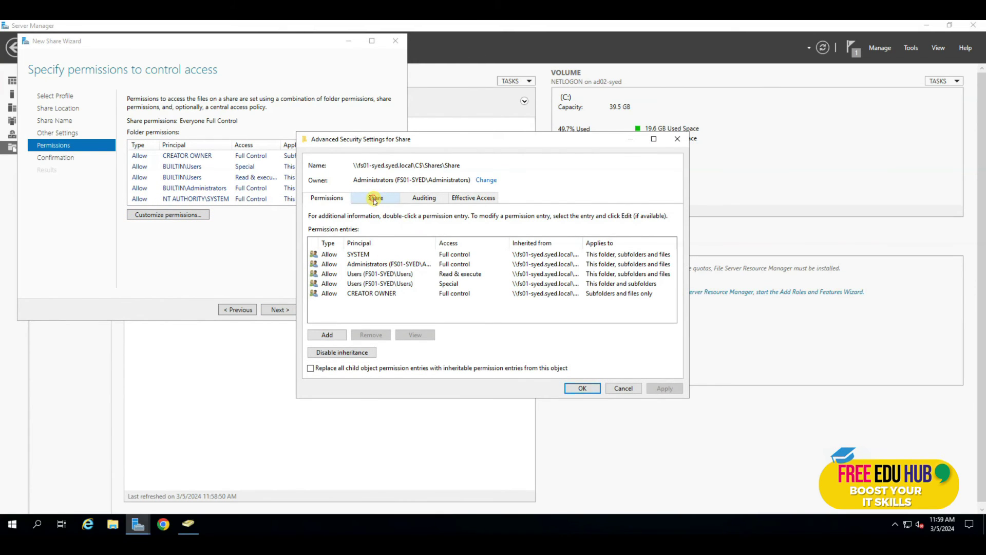
Add a share permission entry granting the sales-users group Full Control
click(378, 199)
click(327, 360)
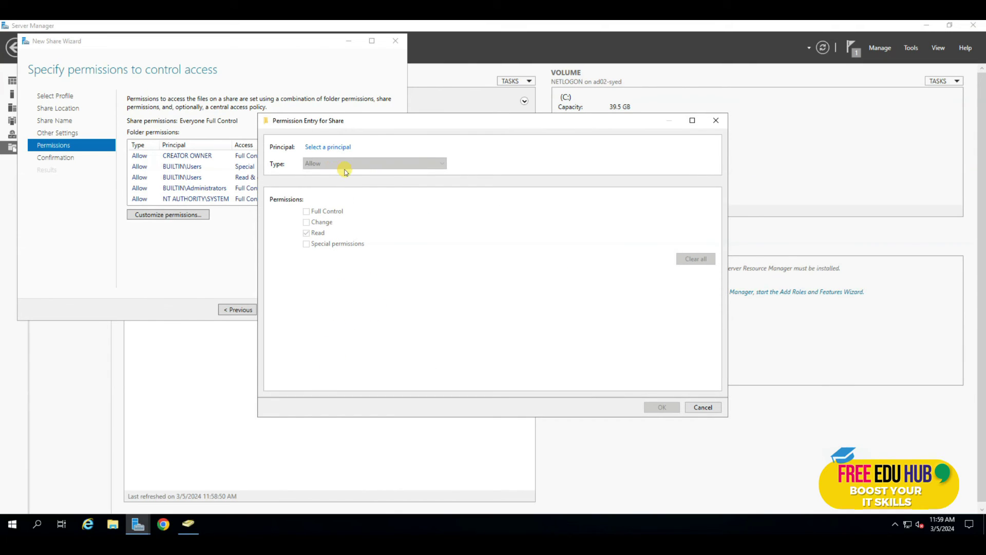
click(328, 146)
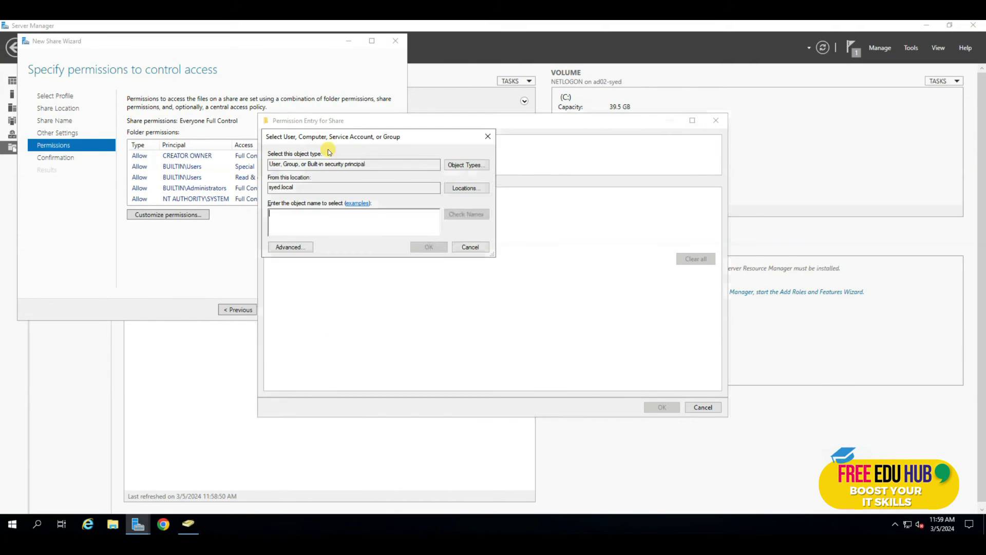
key(alt+a)
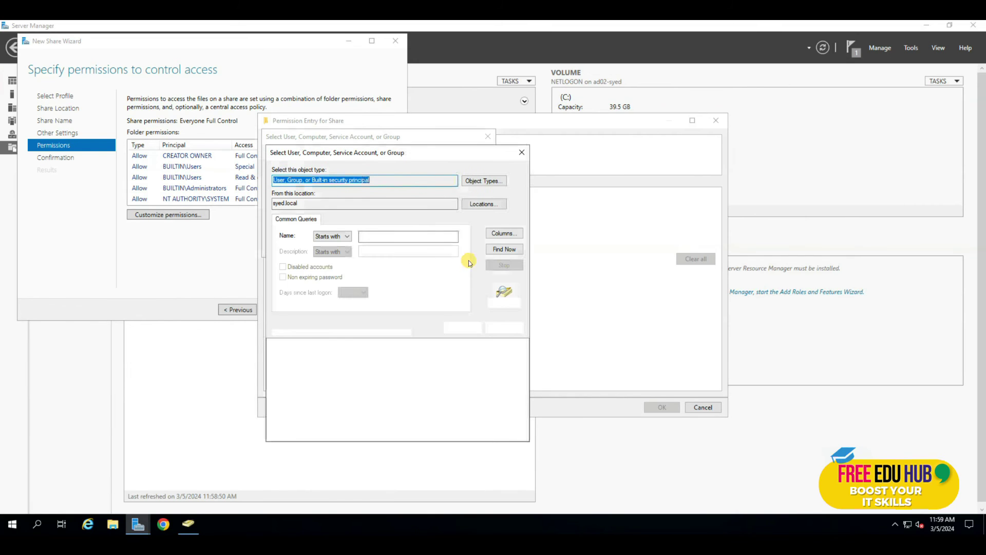
click(503, 249)
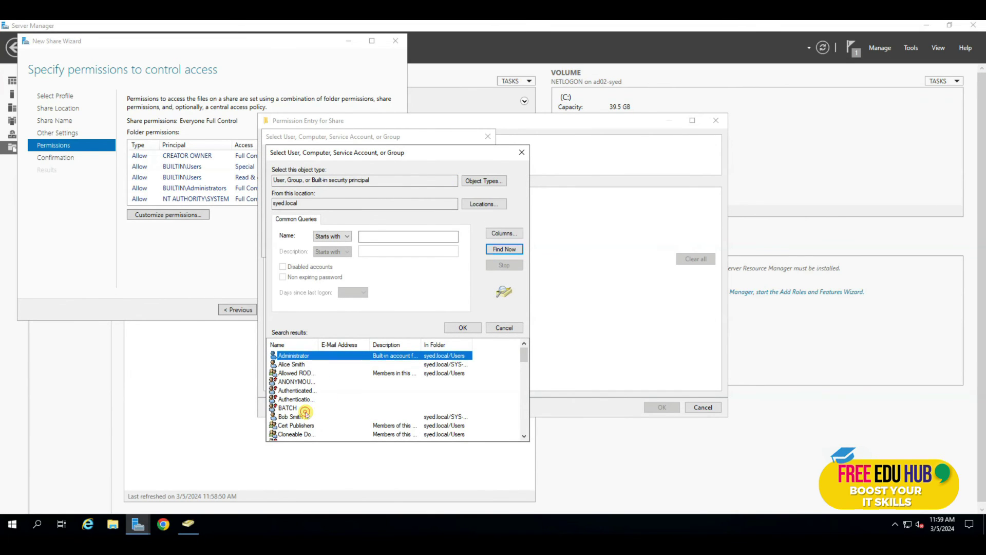
click(306, 414)
scroll(303, 406, down, 8)
click(298, 364)
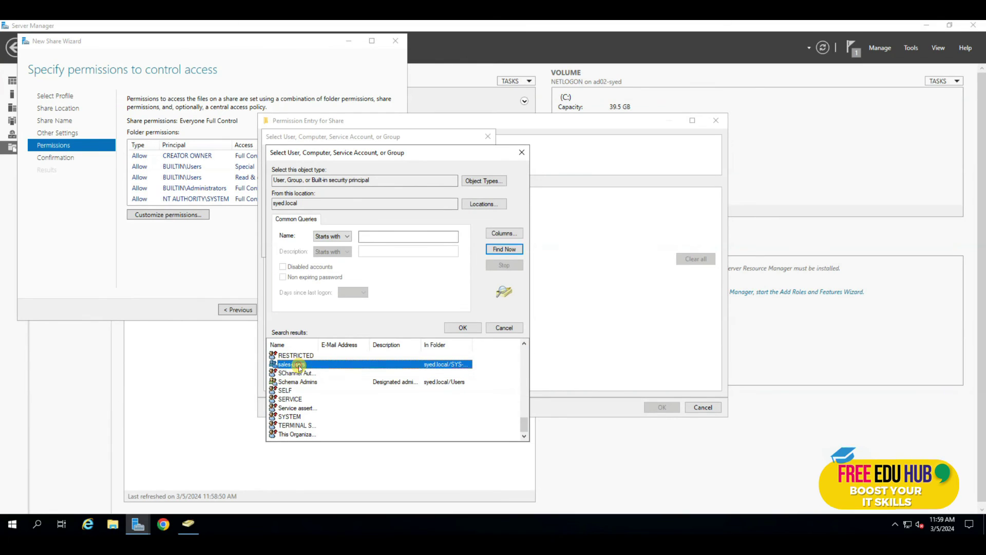
double_click(298, 364)
click(430, 247)
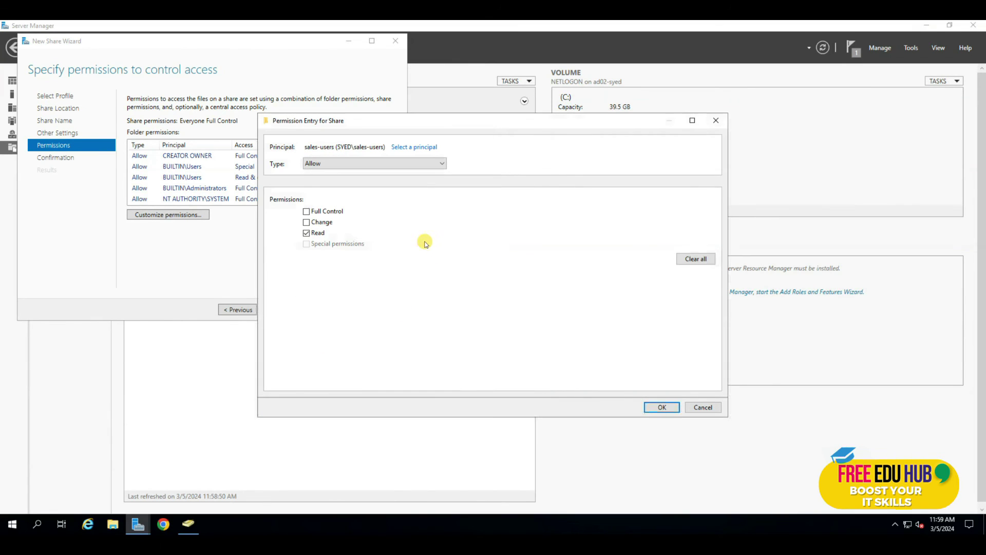
click(305, 212)
click(662, 407)
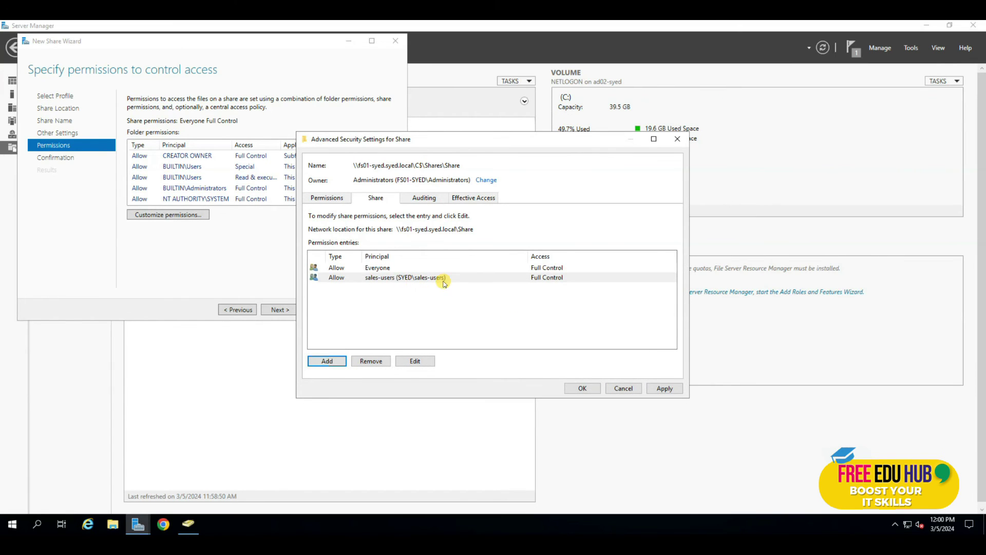
Remove Everyone from the share permissions and apply the custom permissions
click(371, 267)
click(366, 362)
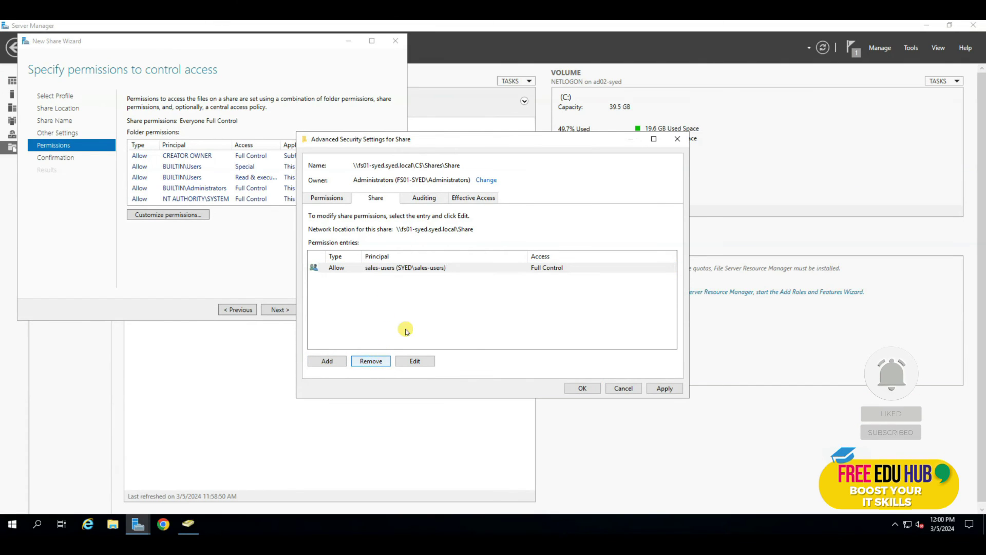
click(659, 388)
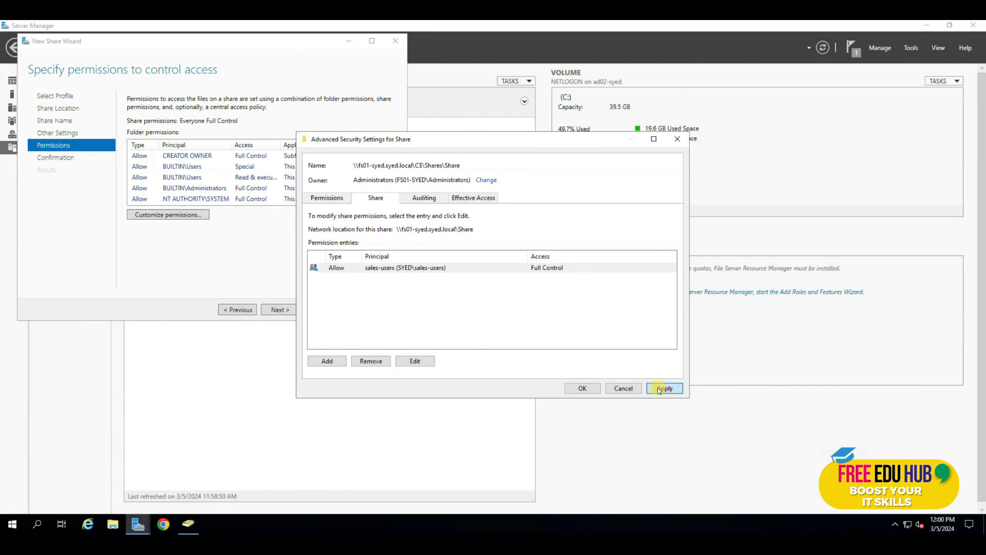
click(583, 388)
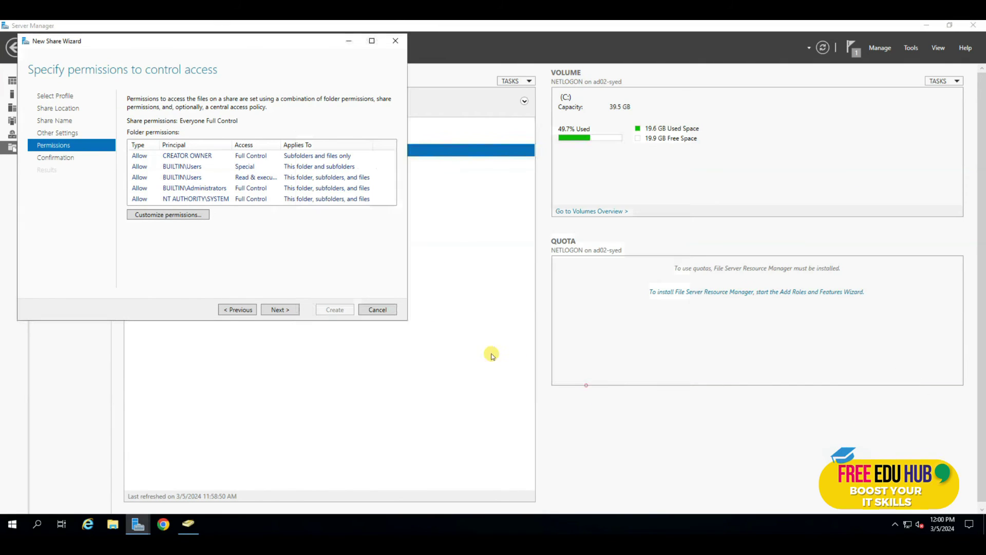
Confirm and create the SMB share C:\Shares\Share on fs01-syed, then close the wizard
click(278, 311)
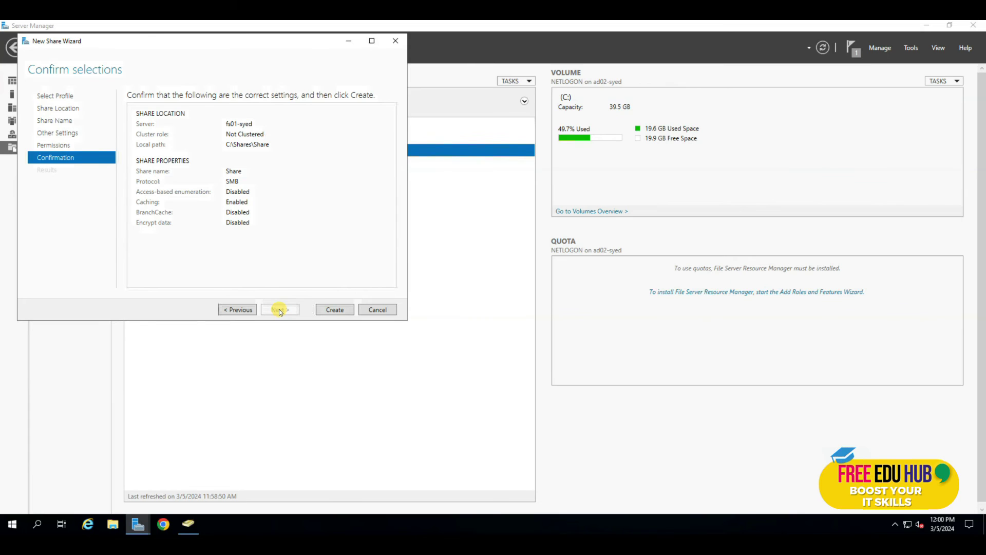
click(335, 310)
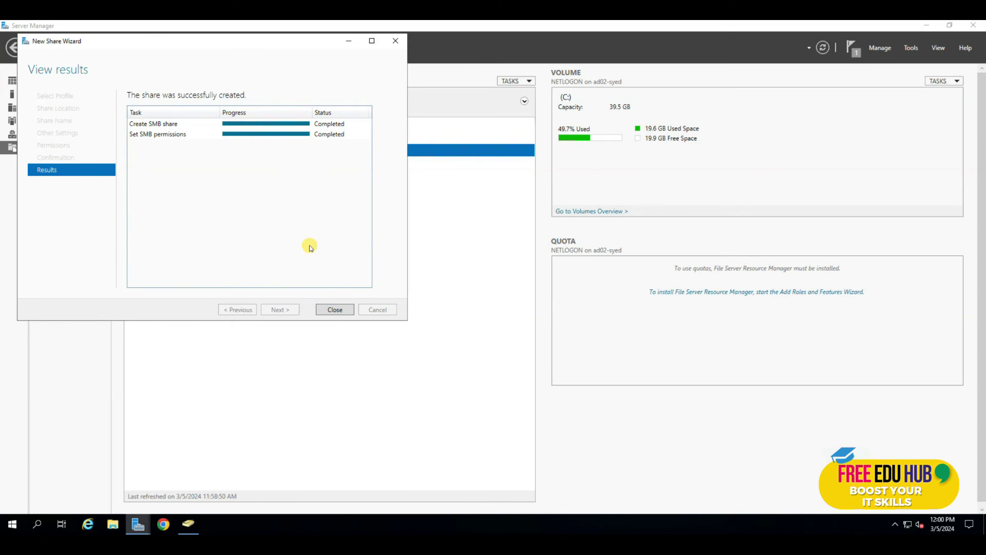
click(336, 310)
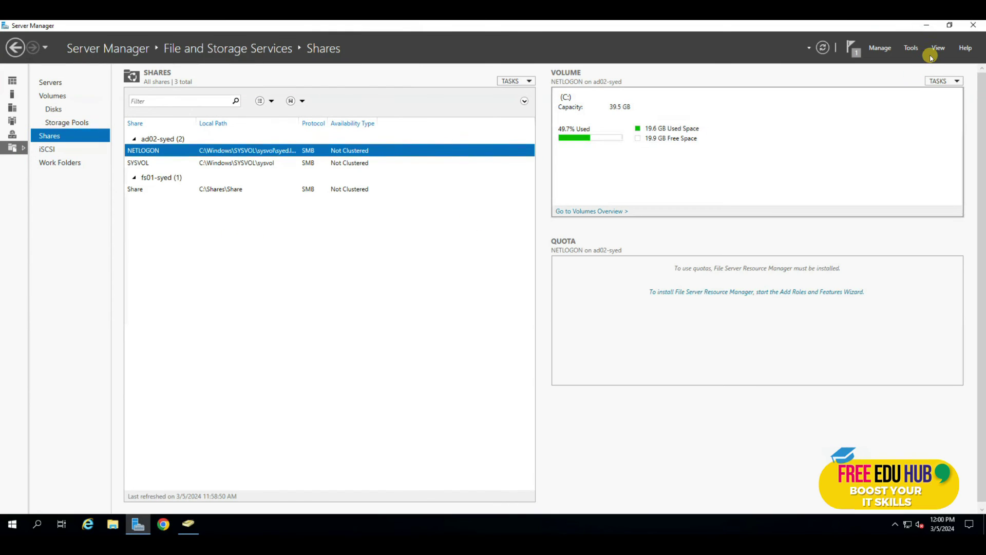
click(911, 50)
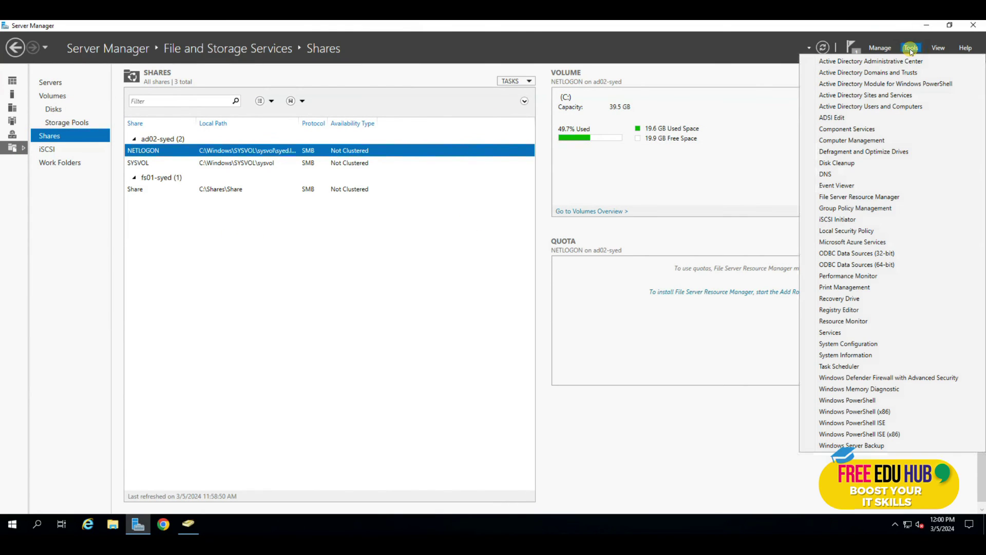
Launch Active Directory Users and Computers from the Tools menu
click(863, 106)
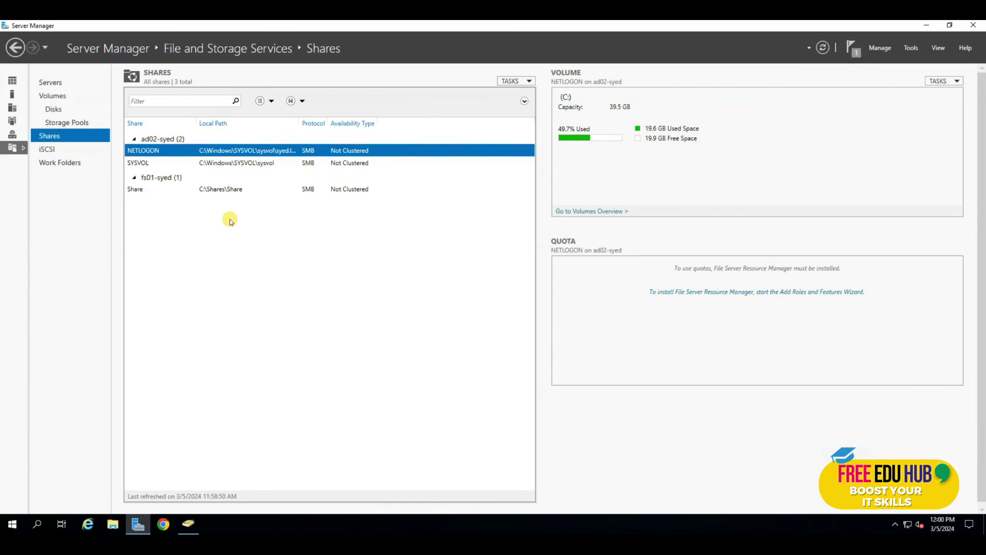
Expand syed.local and open the Users unit under the SYS-255 organizational unit
click(69, 134)
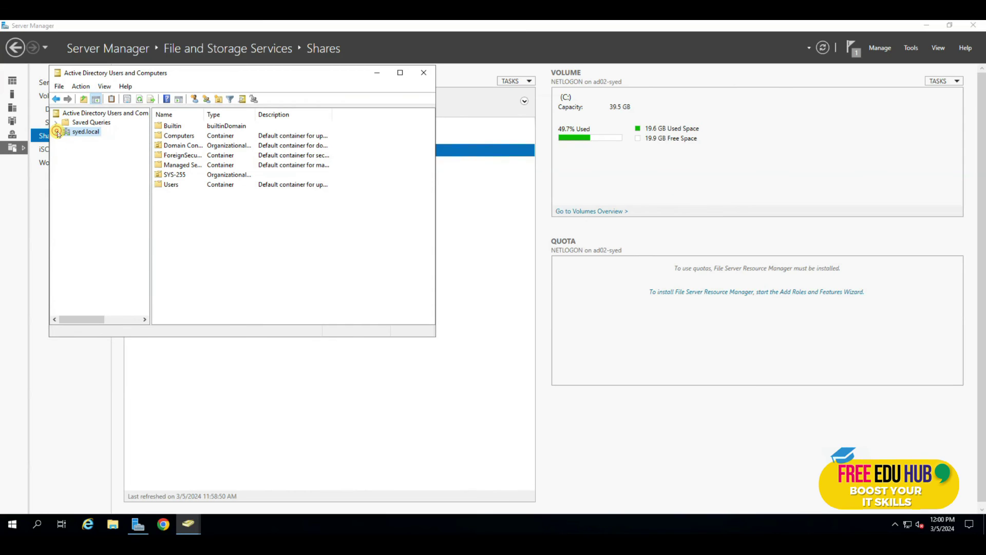
click(56, 131)
double_click(95, 188)
click(400, 73)
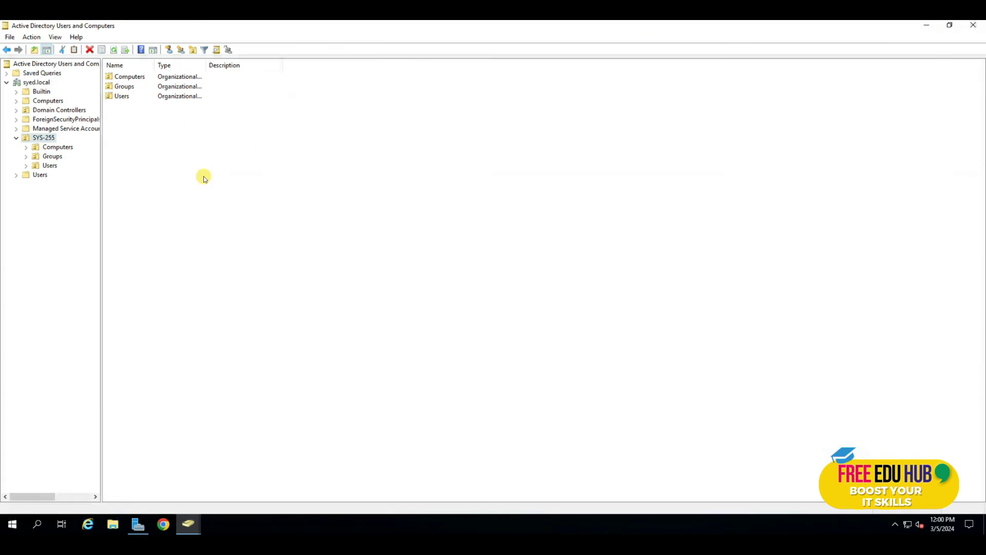
click(54, 167)
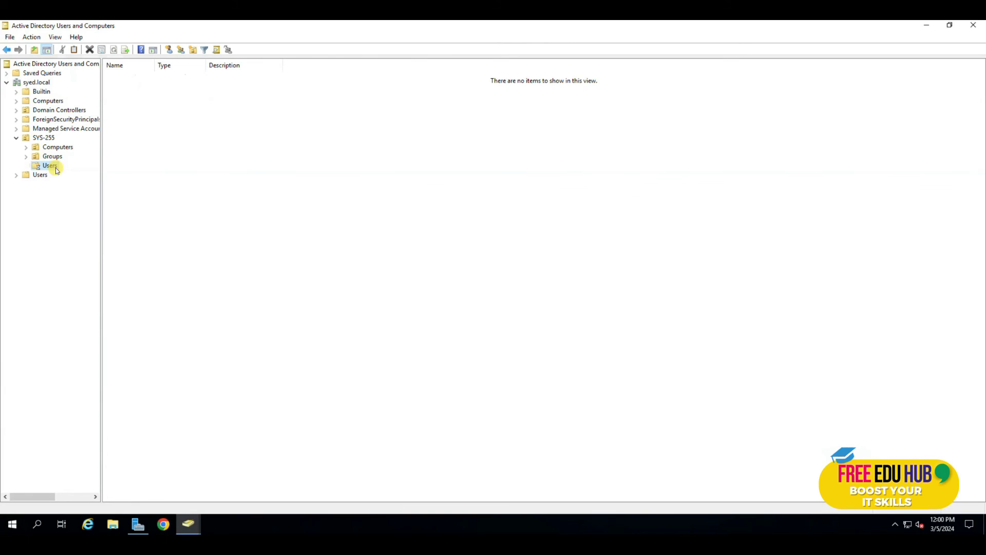
Check that the first user's Member Of tab lists sales-users, closing without changes
double_click(128, 77)
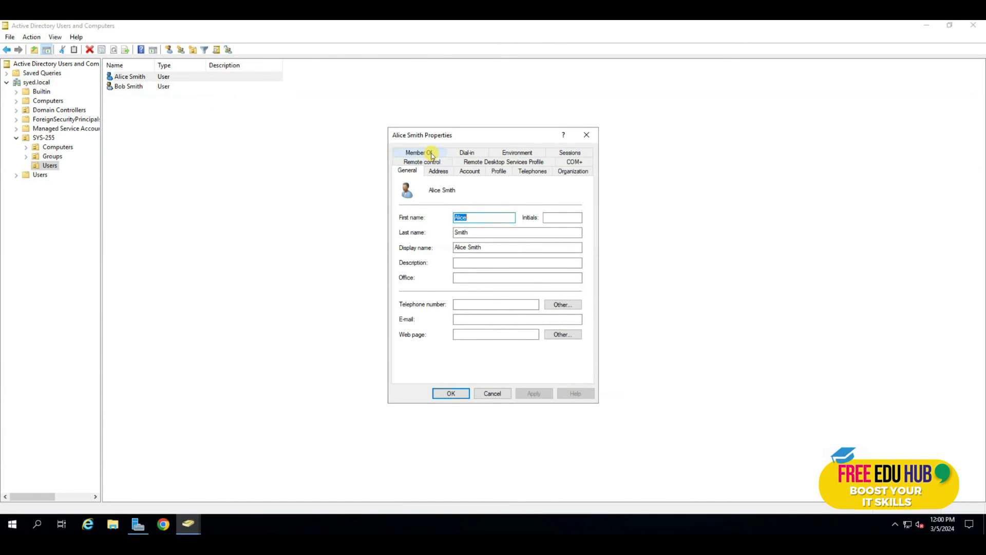
click(430, 153)
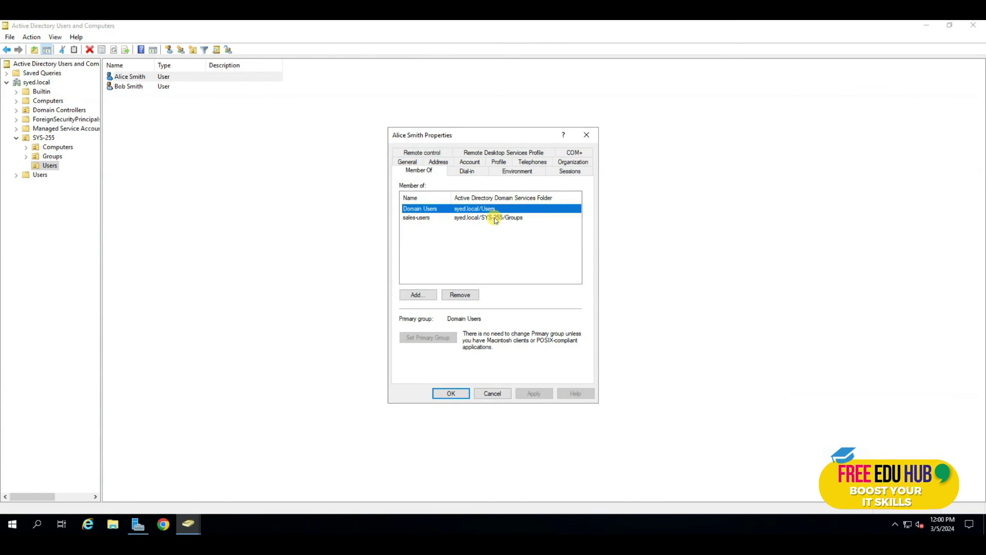
click(438, 218)
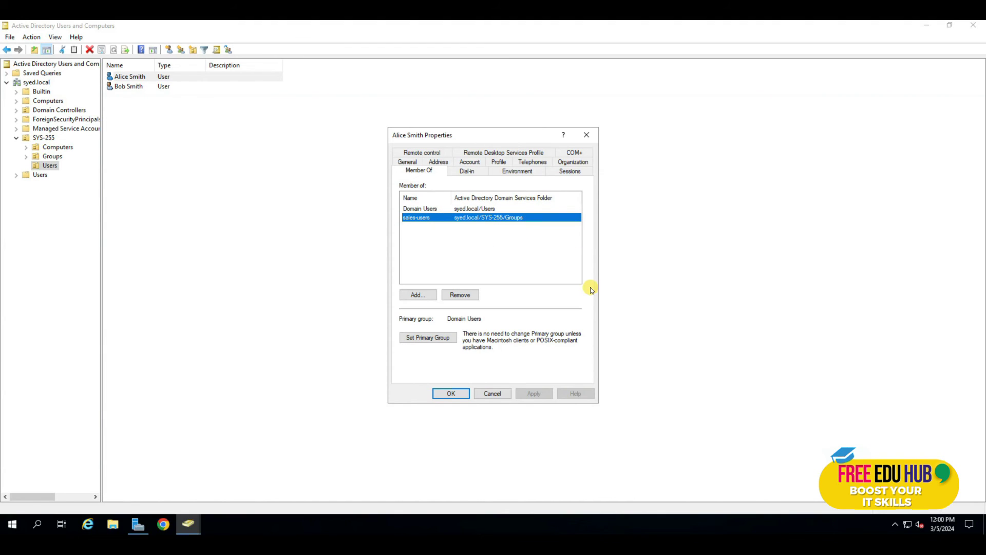
click(492, 393)
Check that the second user belongs only to Domain Users, then close the console
double_click(129, 86)
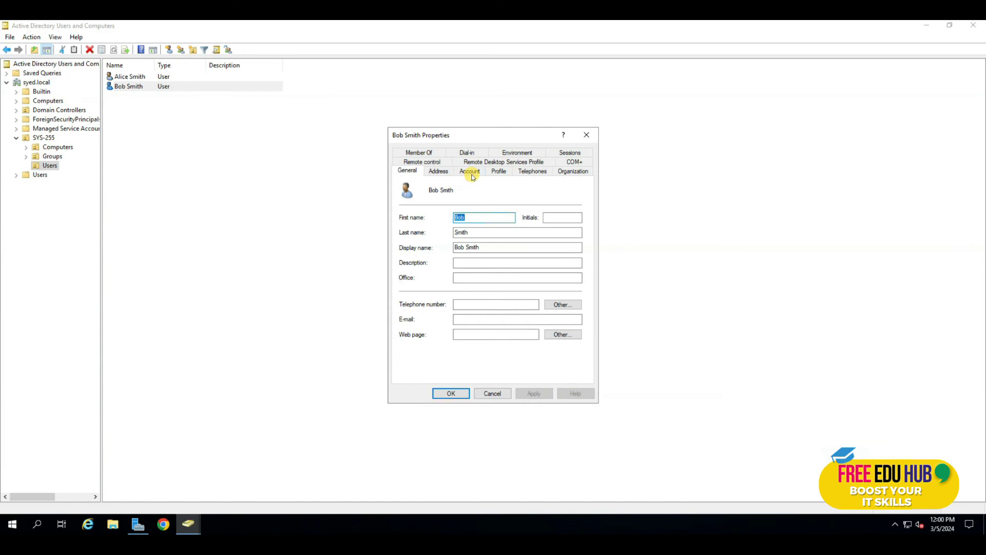
click(419, 152)
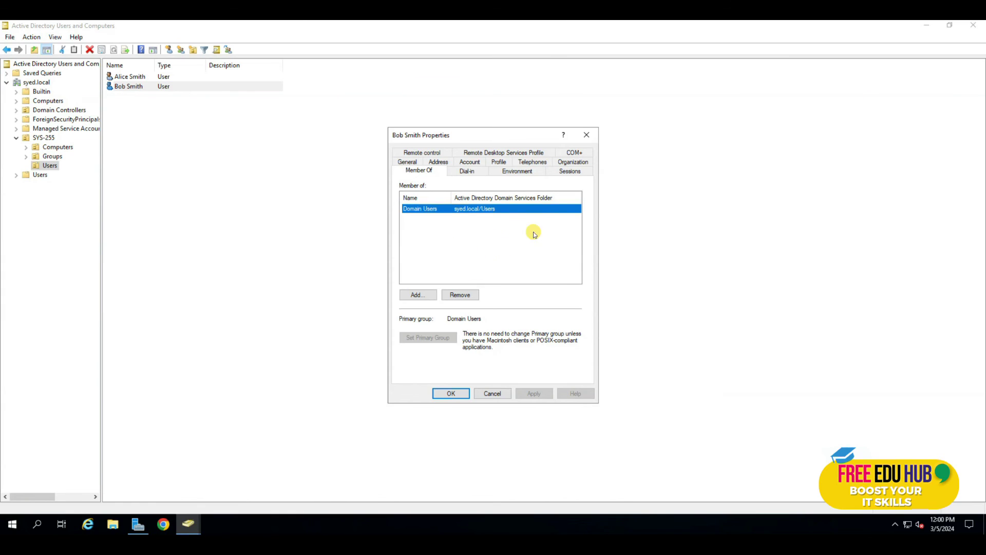
click(493, 393)
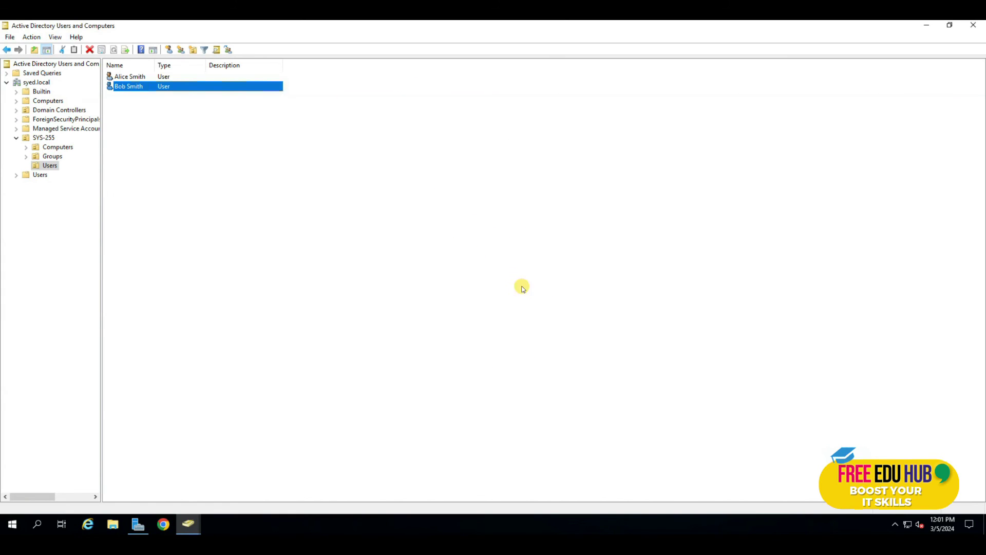
click(973, 26)
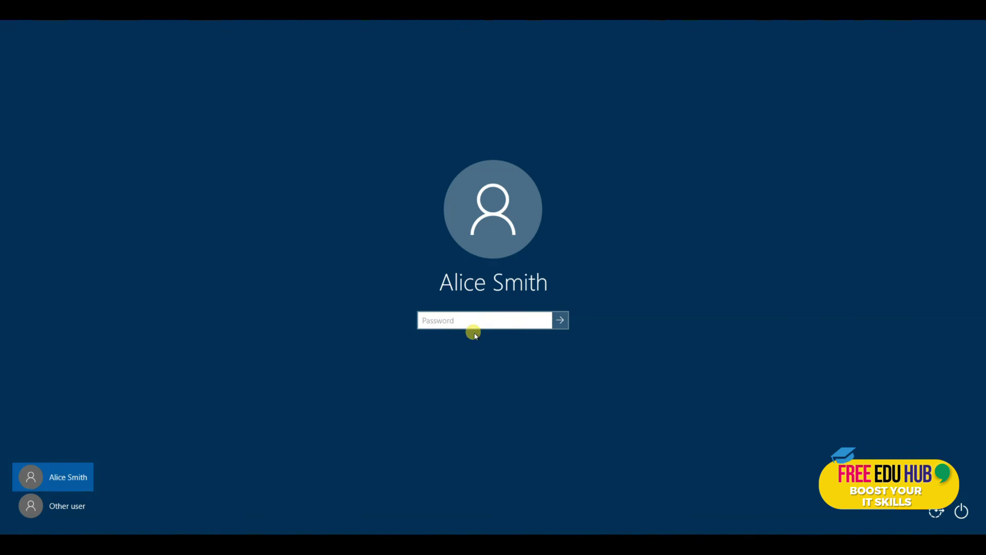
Sign in as the sales-users member account by entering its password
click(481, 320)
text(Pa)
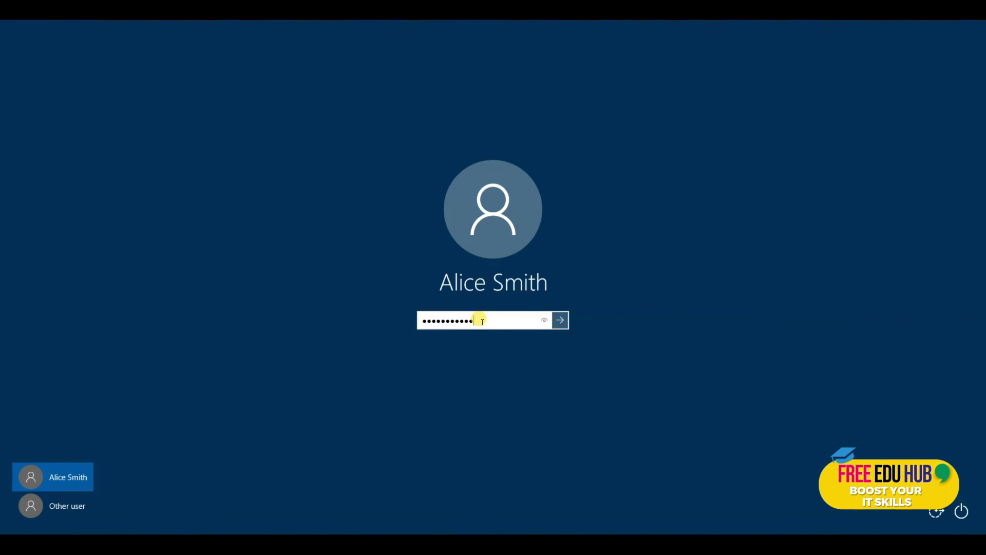
key(Return)
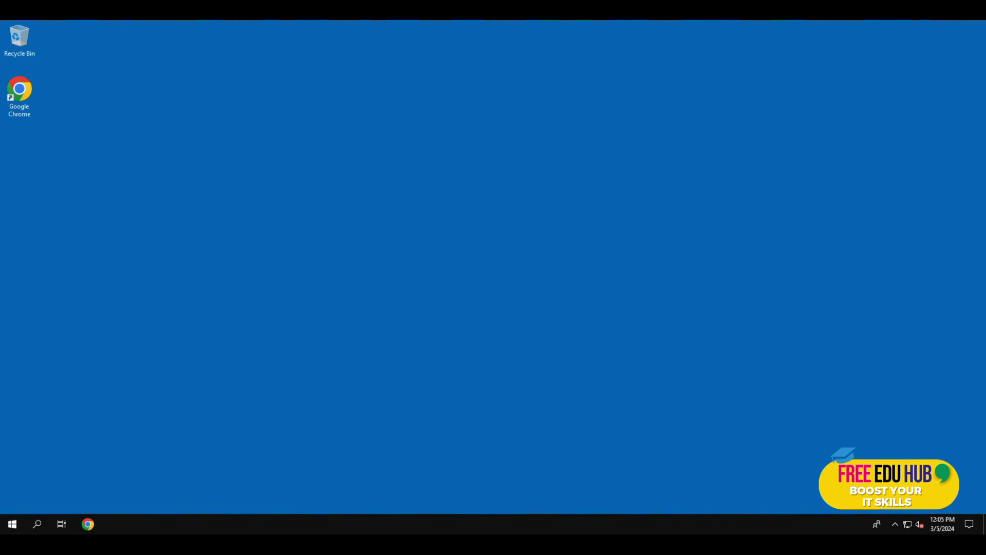
Open the network path \\fs01-syed\share from the Run dialog as the sales user
click(13, 525)
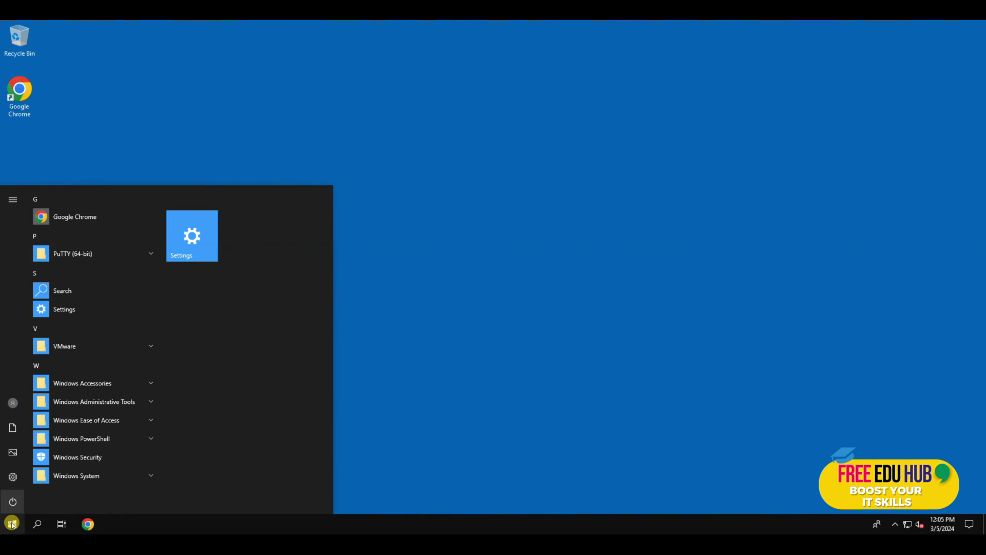
right_click(12, 524)
click(36, 473)
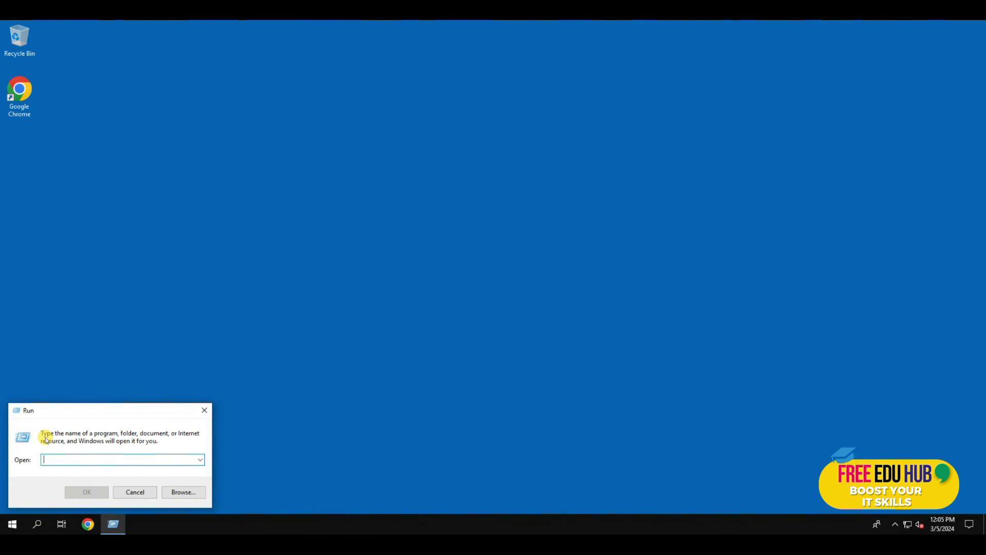
text(\\)
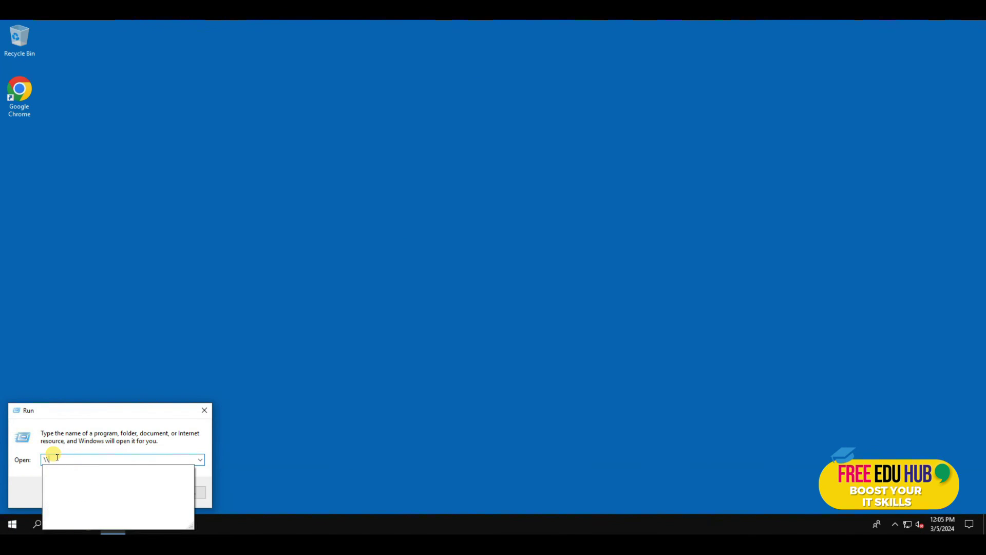
text(fs01-)
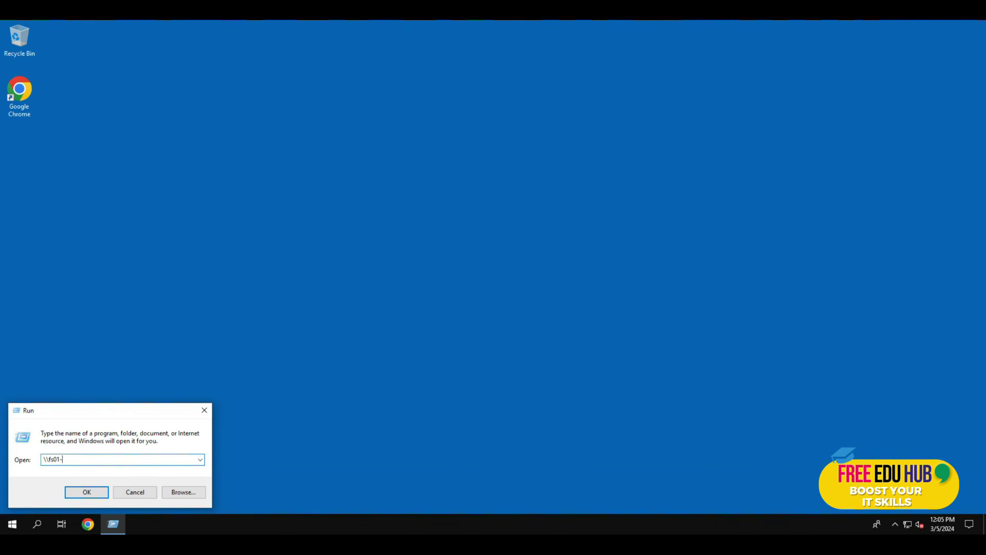
text(syed\shares)
click(86, 492)
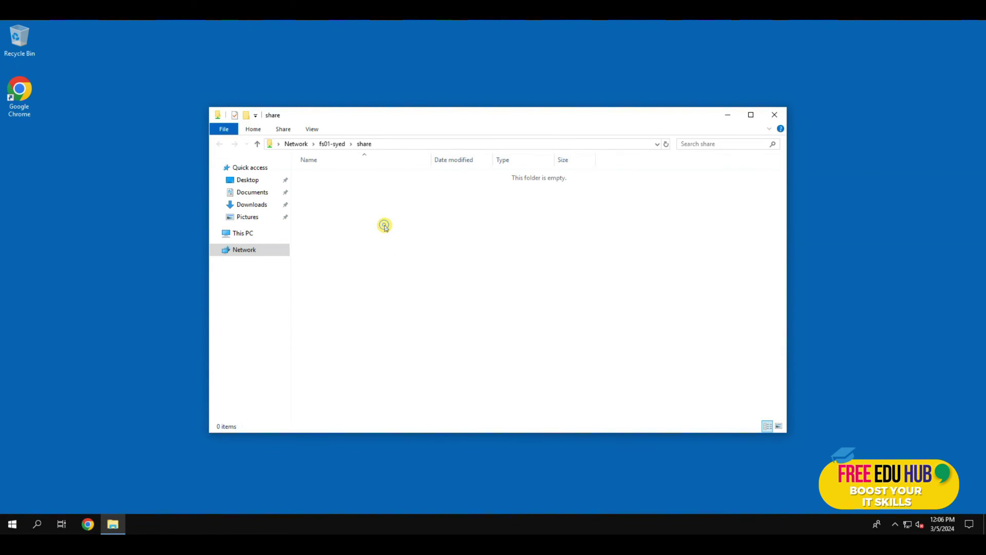
Create a New folder in the fs01-syed share
right_click(384, 225)
mouse_move(439, 325)
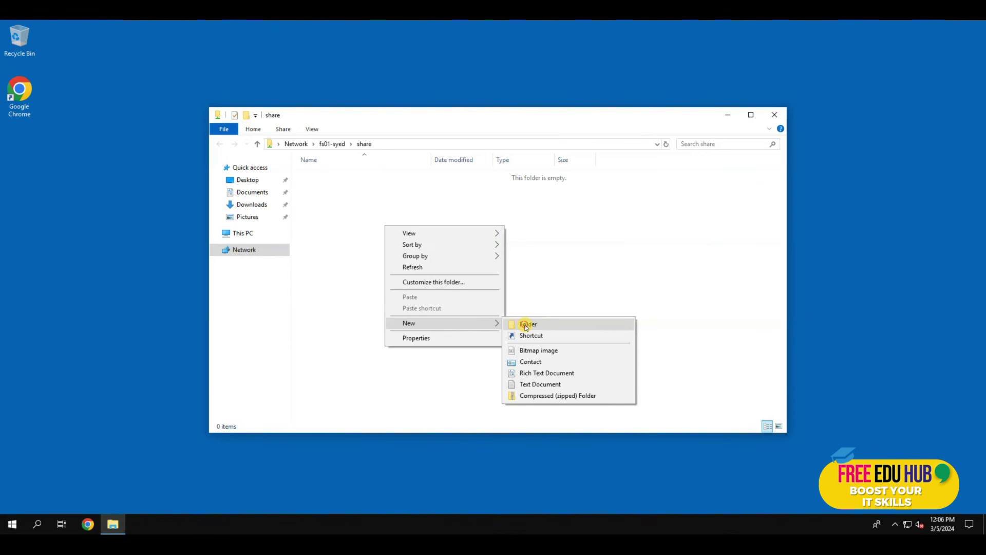
click(523, 324)
click(328, 218)
Add a New Text Document to the share and close the Explorer window
right_click(329, 217)
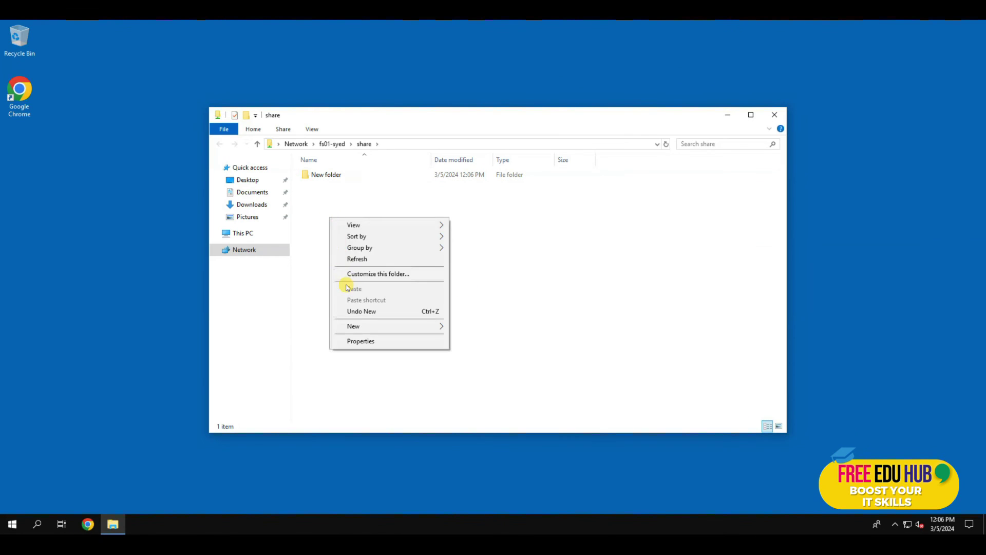
click(357, 324)
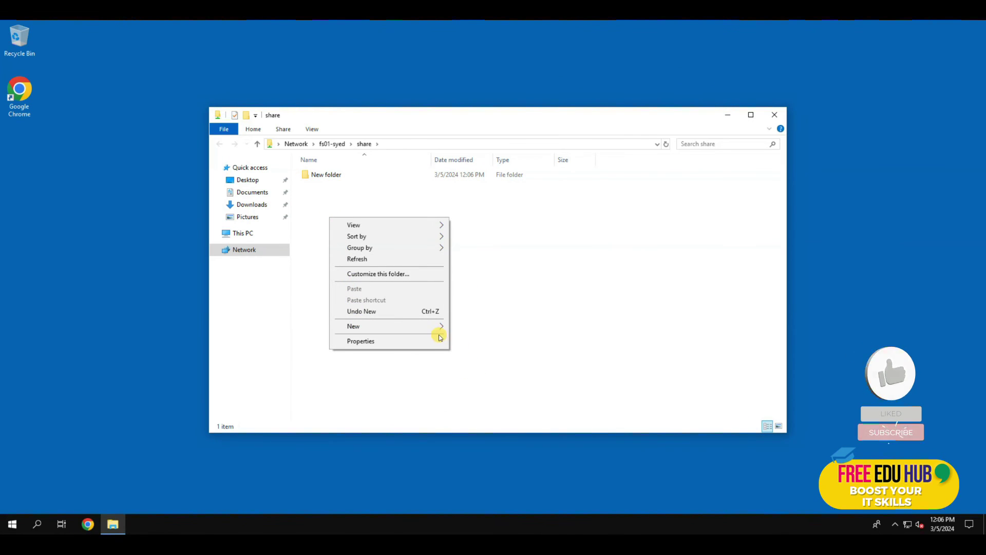
mouse_move(438, 325)
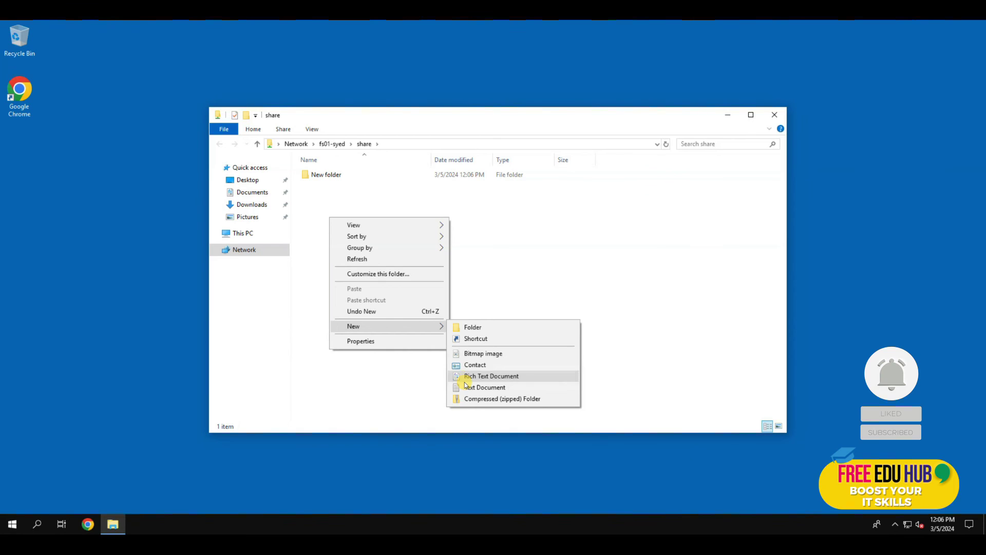
click(484, 284)
click(497, 261)
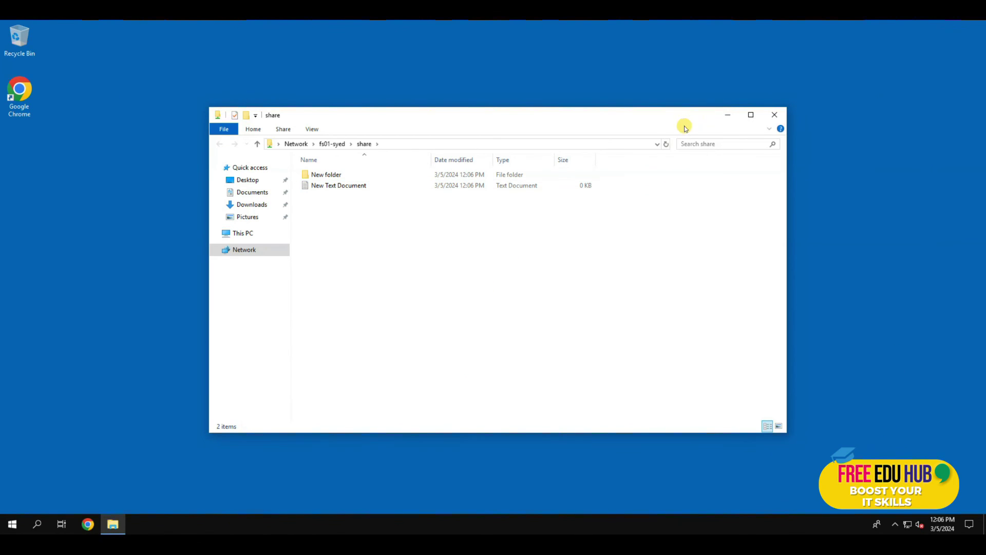
click(775, 114)
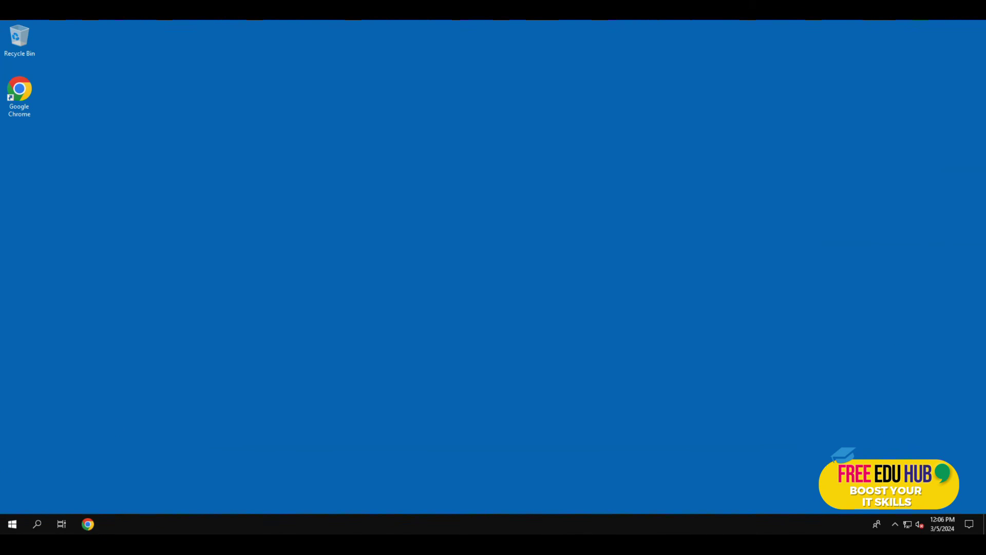
Sign out of the sales-users member account
right_click(15, 524)
mouse_move(154, 496)
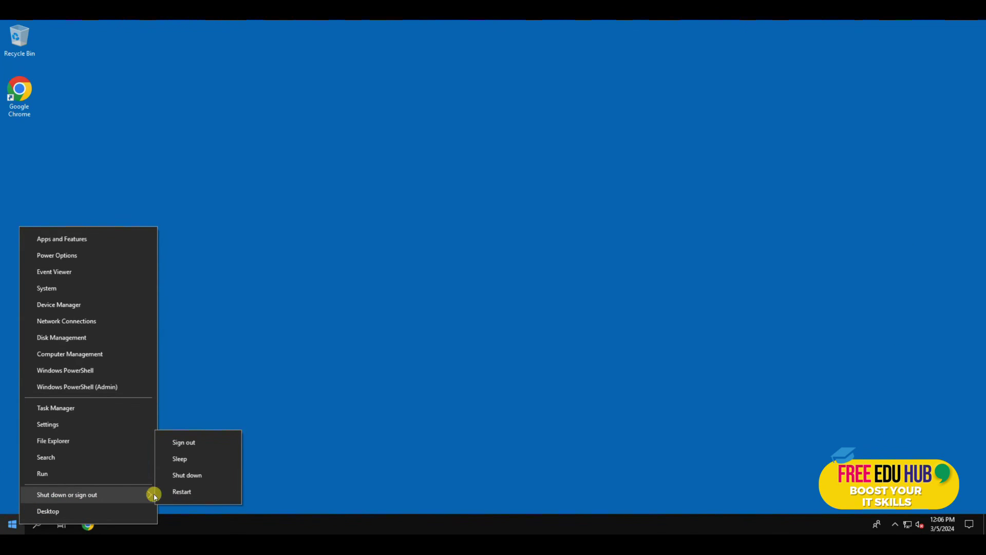
click(195, 442)
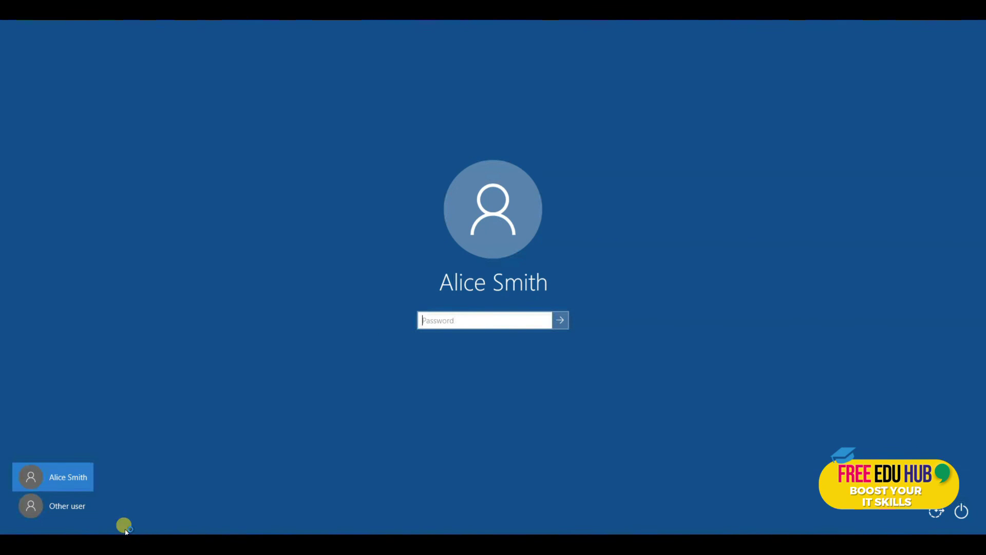
Sign in as the non-member account using its user name and password
click(65, 506)
click(472, 313)
text(bob)
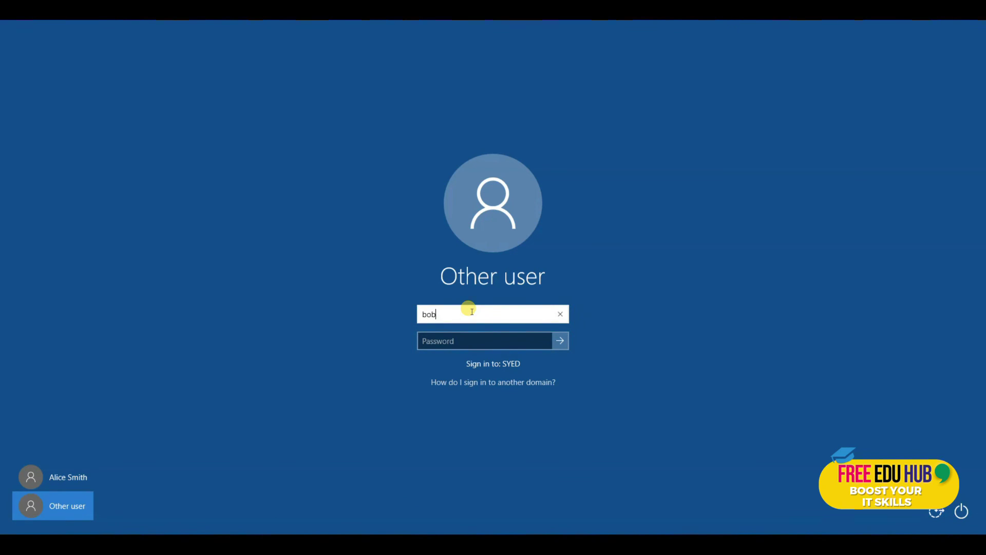
key(Tab)
key(Caps_Lock)
text(••••••)
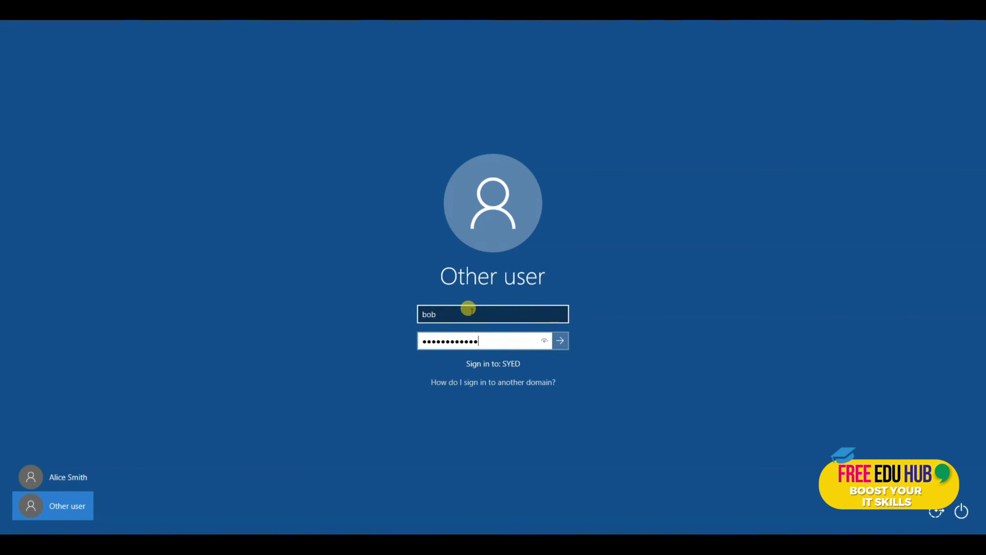
key(Return)
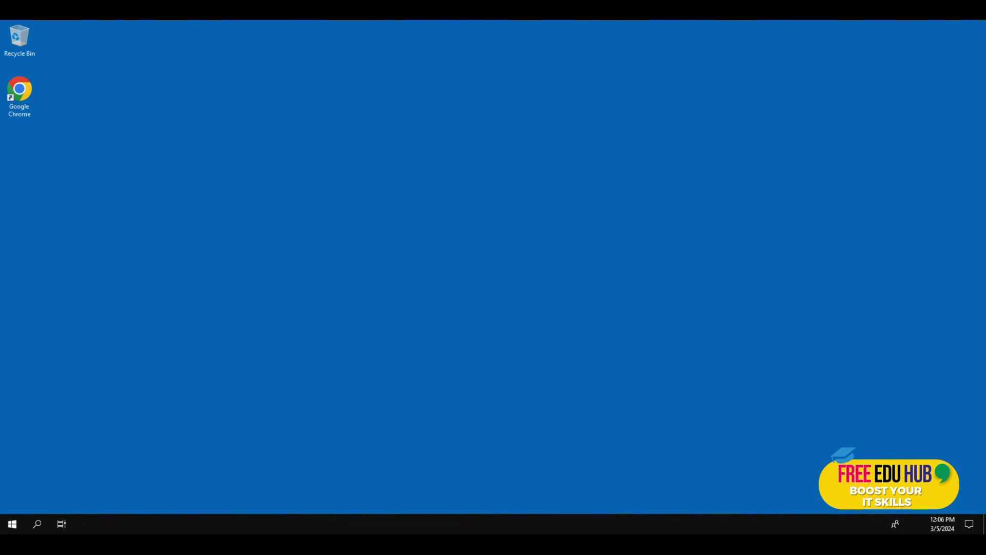
Try opening \\fs01-syed\share via Run as the non-member and dismiss the access-denied error
right_click(15, 532)
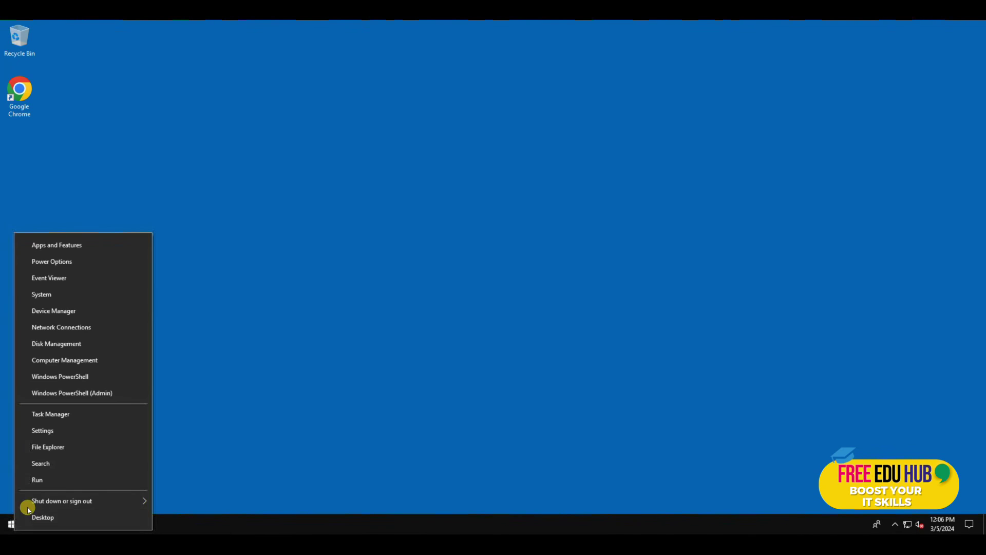
click(48, 476)
text(\\fs0)
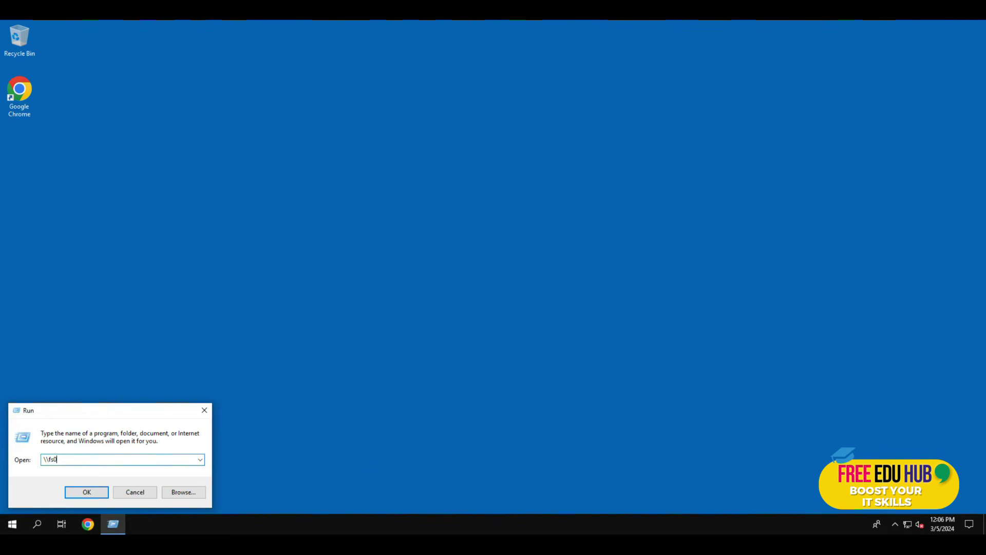
text(1-syed\share)
key(Return)
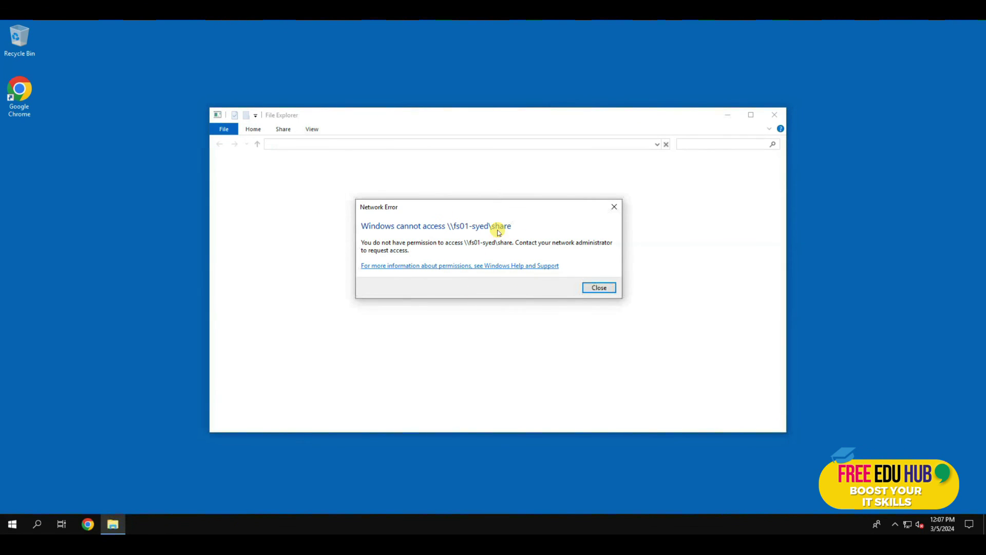
click(599, 287)
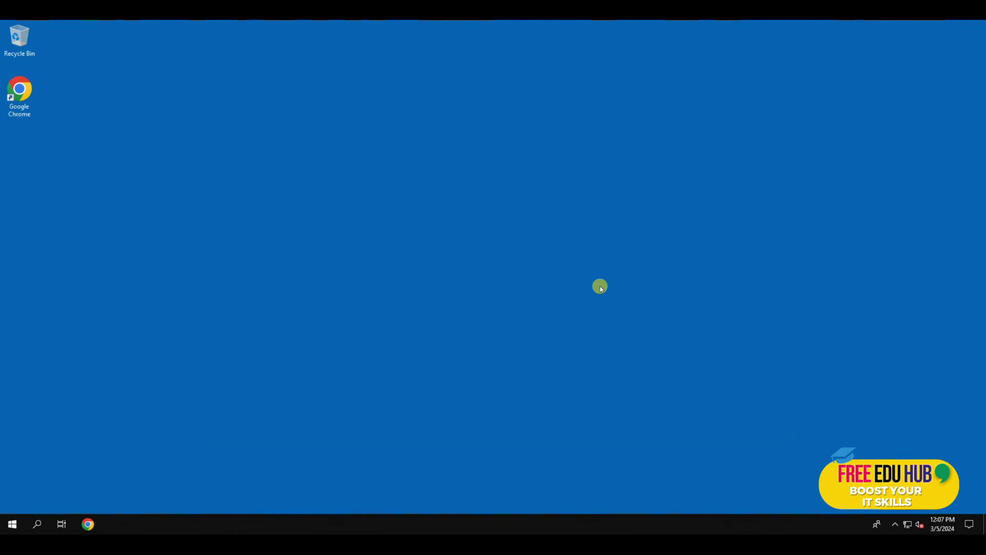